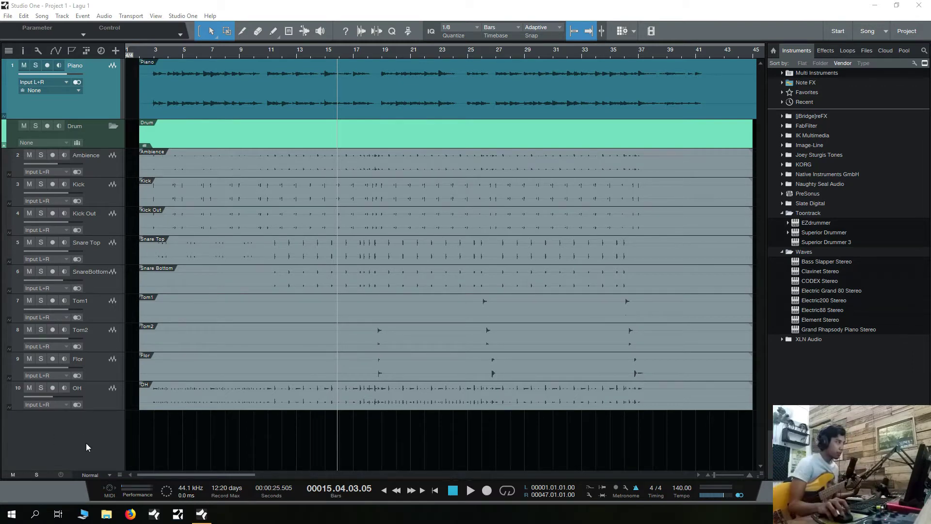
{"action": "right_click", "coordinate": [88, 445]}
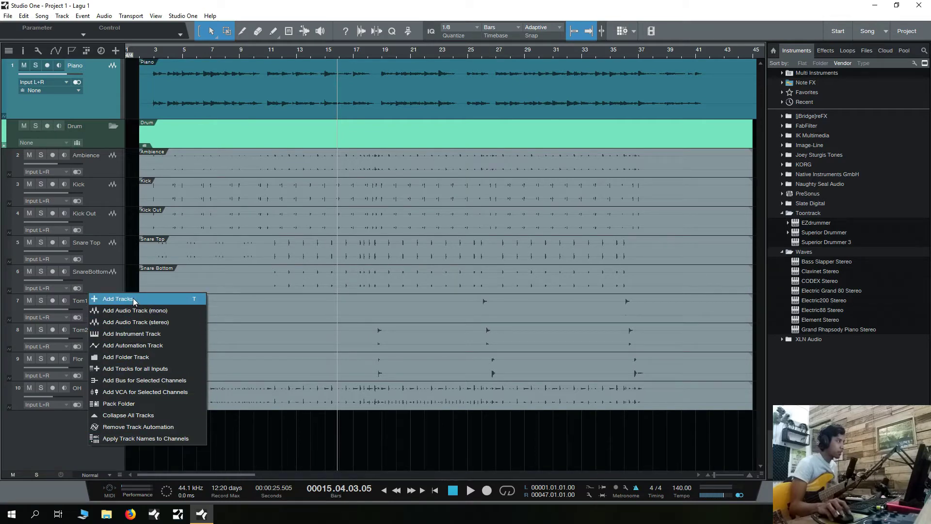
{"action": "left_click", "coordinate": [64, 429]}
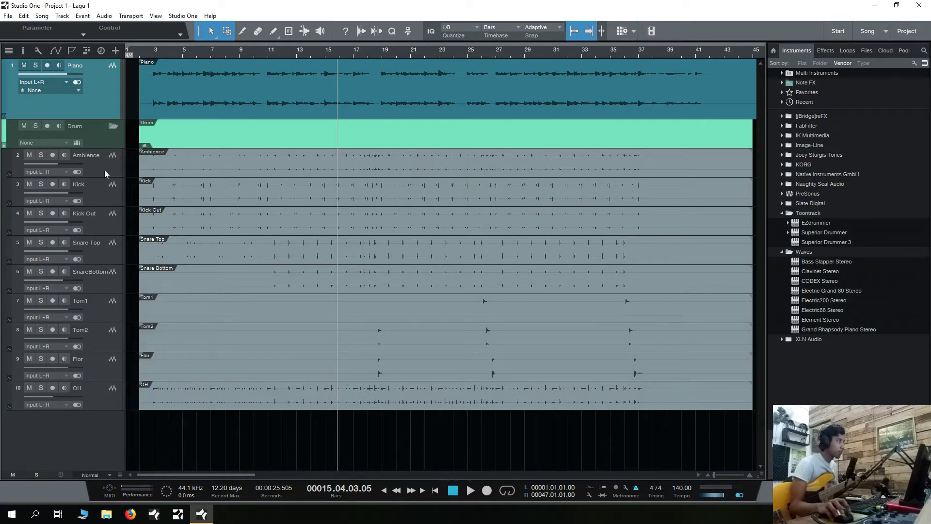
{"action": "left_click", "coordinate": [115, 51]}
{"action": "left_click", "coordinate": [552, 189]}
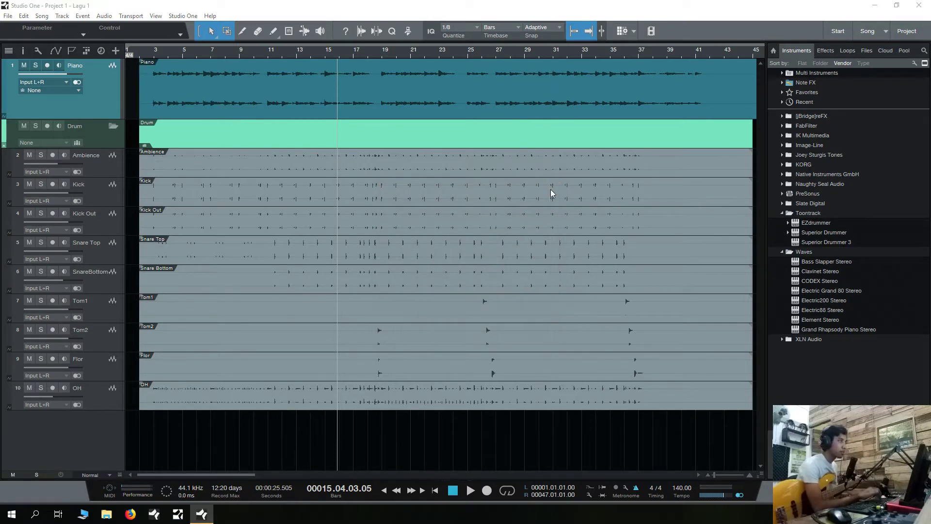
Add one mono audio track named Bass to the song and colour it green.
{"action": "key", "text": "t"}
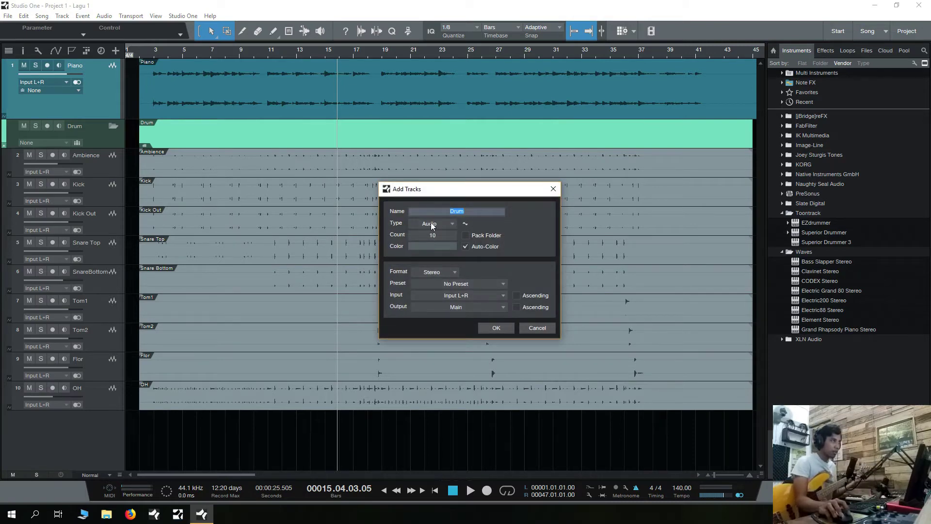
{"action": "left_click_drag", "start_coordinate": [467, 195], "coordinate": [419, 215]}
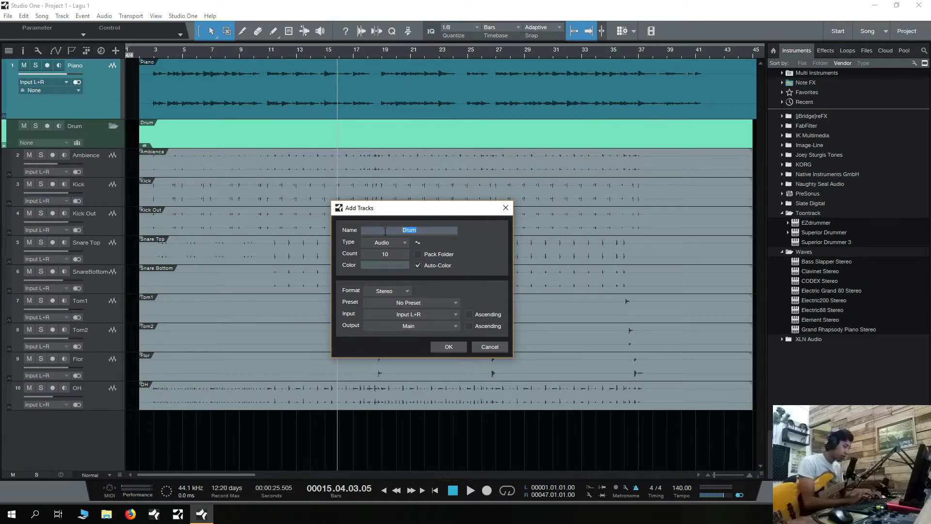
{"action": "type", "text": "B"}
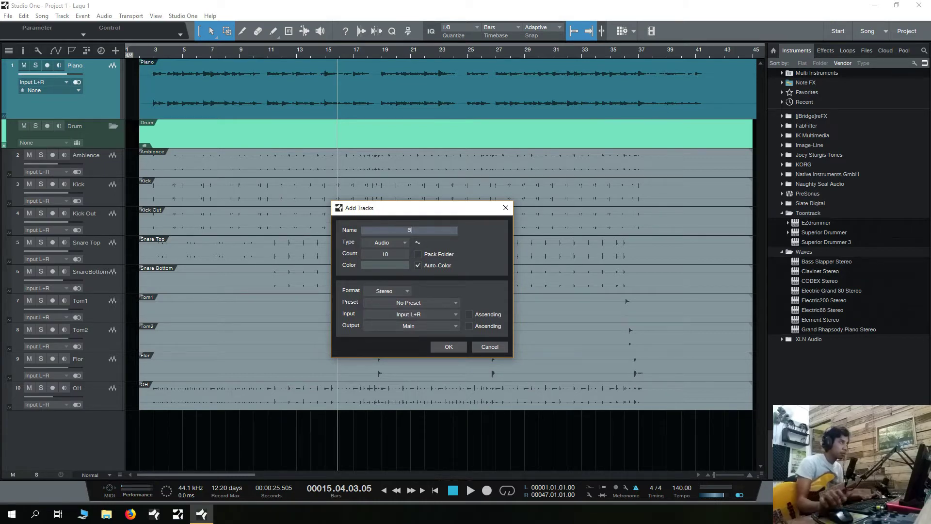
{"action": "type", "text": "ass"}
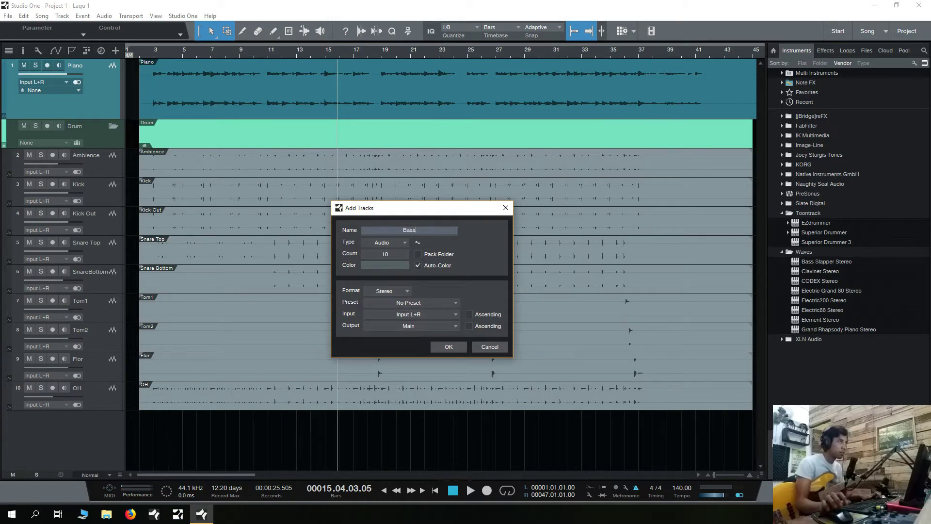
{"action": "left_click", "coordinate": [390, 253]}
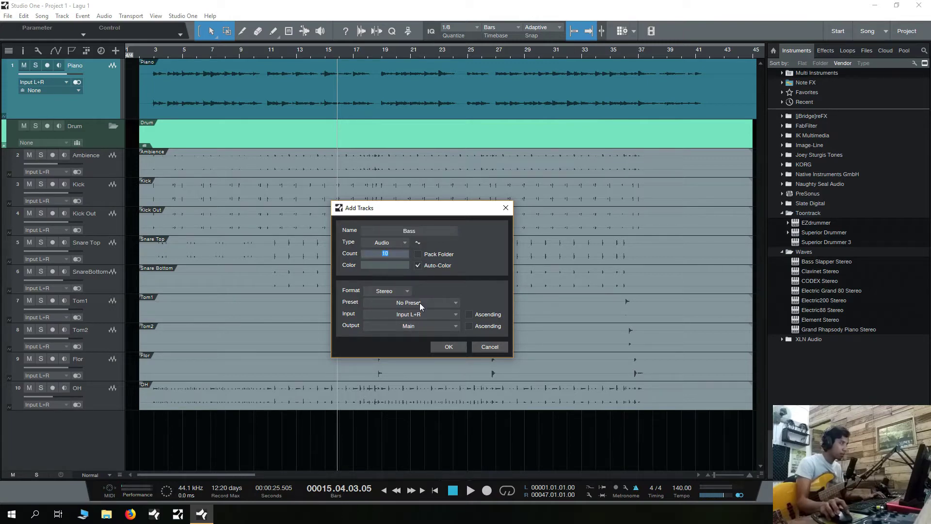
{"action": "type", "text": "1"}
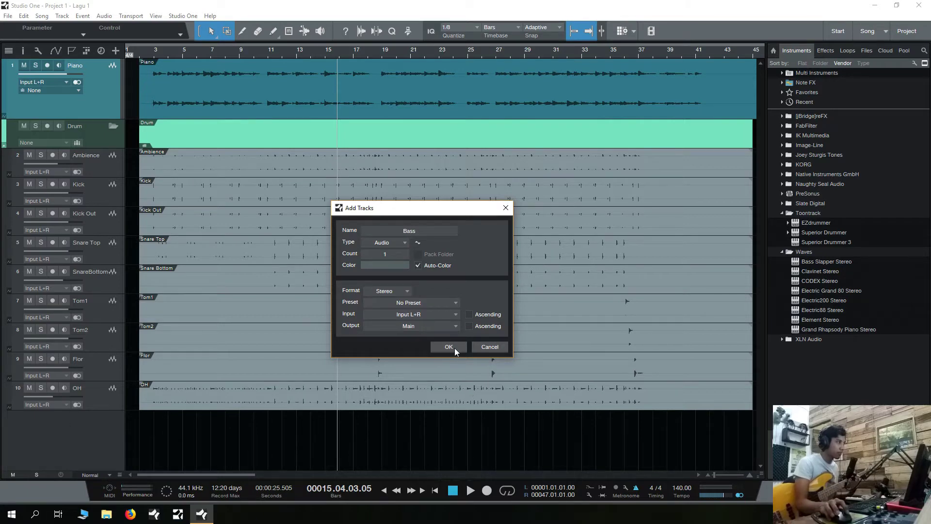
{"action": "left_click", "coordinate": [389, 291]}
{"action": "left_click", "coordinate": [388, 301]}
{"action": "left_click", "coordinate": [449, 347]}
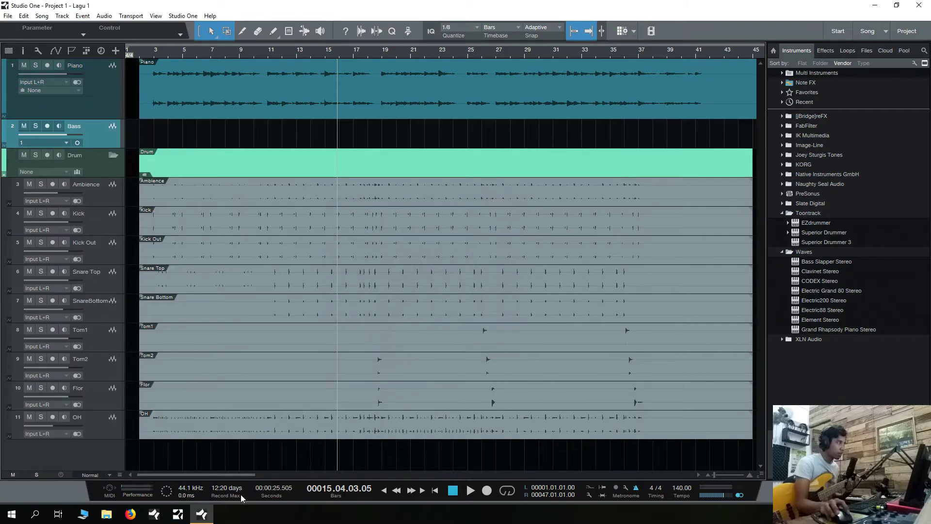
{"action": "left_click", "coordinate": [4, 131]}
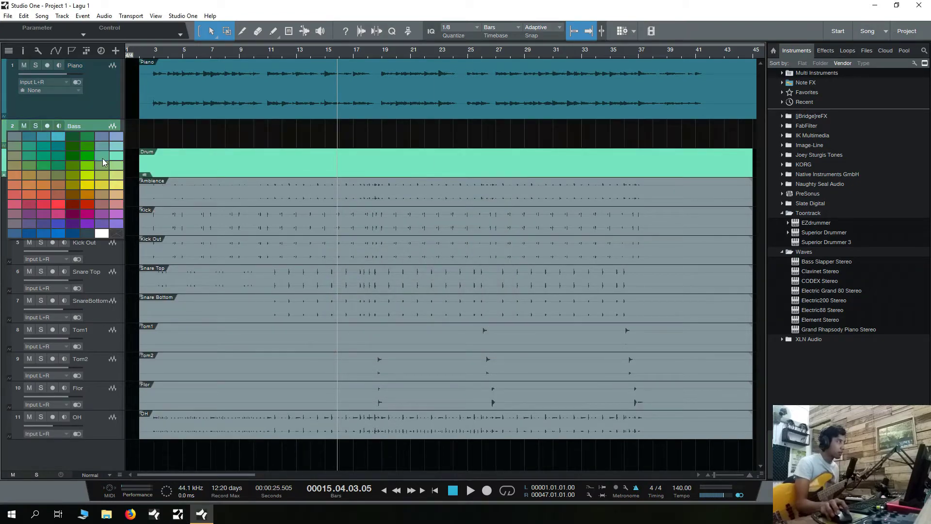
{"action": "left_click", "coordinate": [103, 158]}
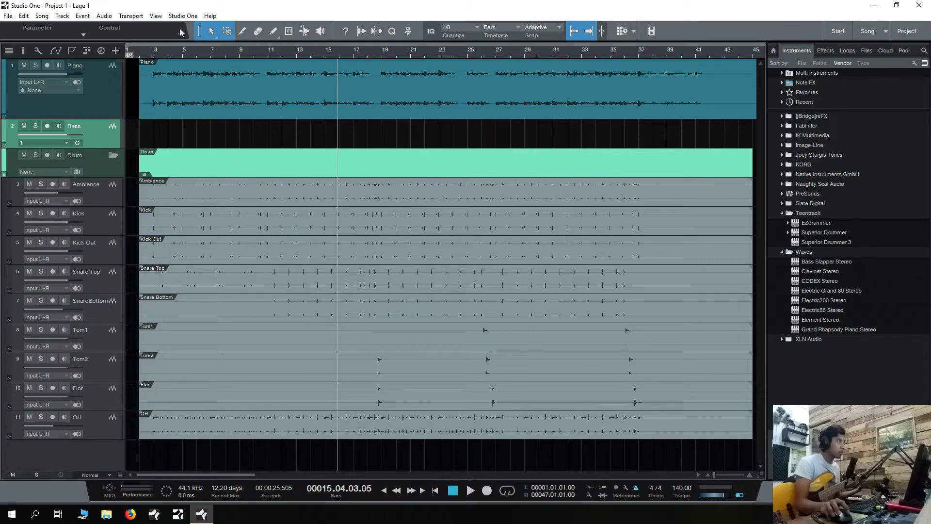
Open the song's Audio I/O Setup and review the list of input channels.
{"action": "left_click", "coordinate": [183, 16]}
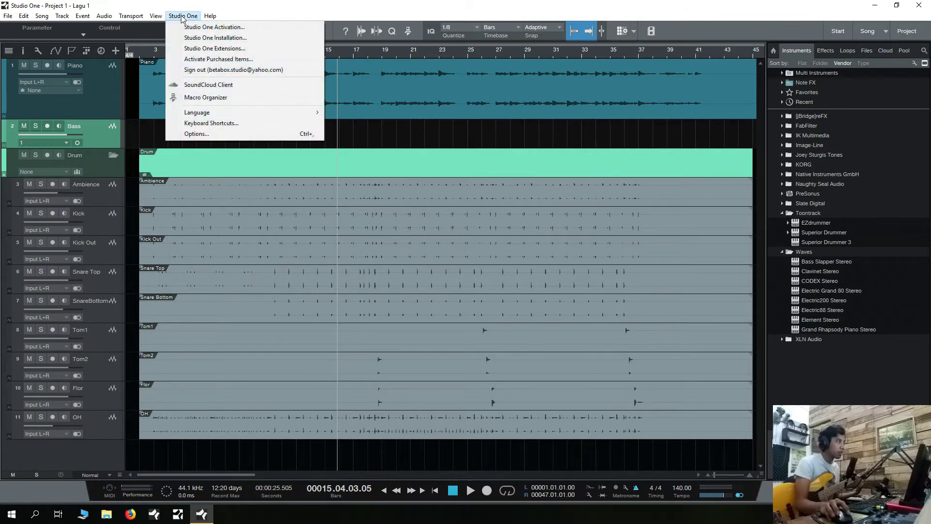
{"action": "left_click", "coordinate": [184, 133]}
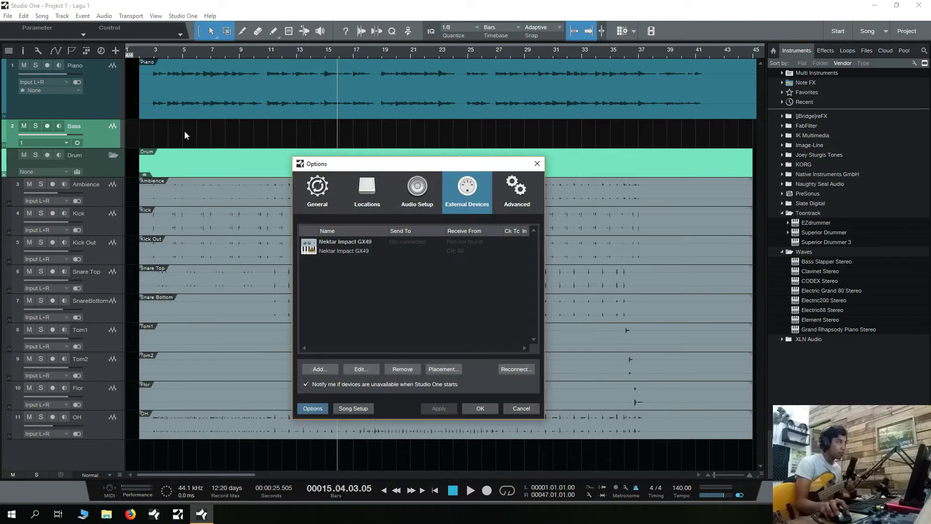
{"action": "left_click", "coordinate": [414, 192]}
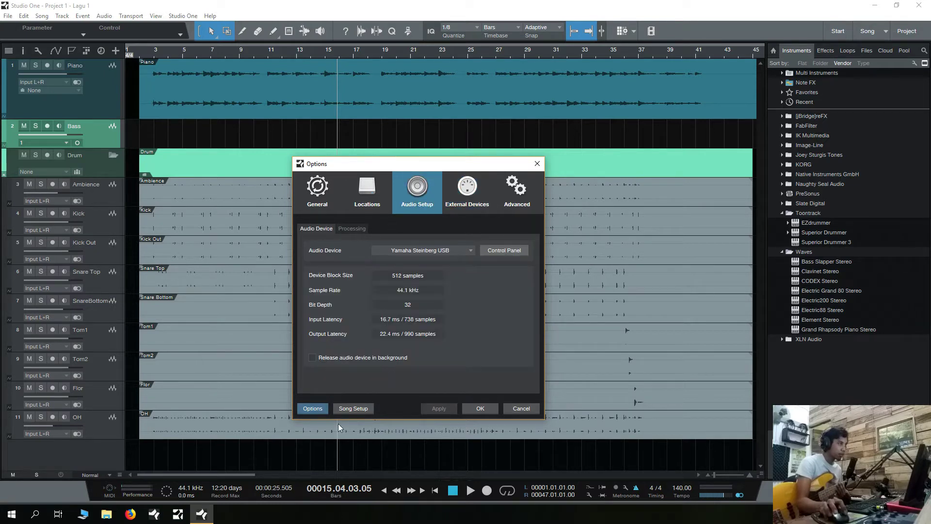
{"action": "left_click", "coordinate": [361, 410]}
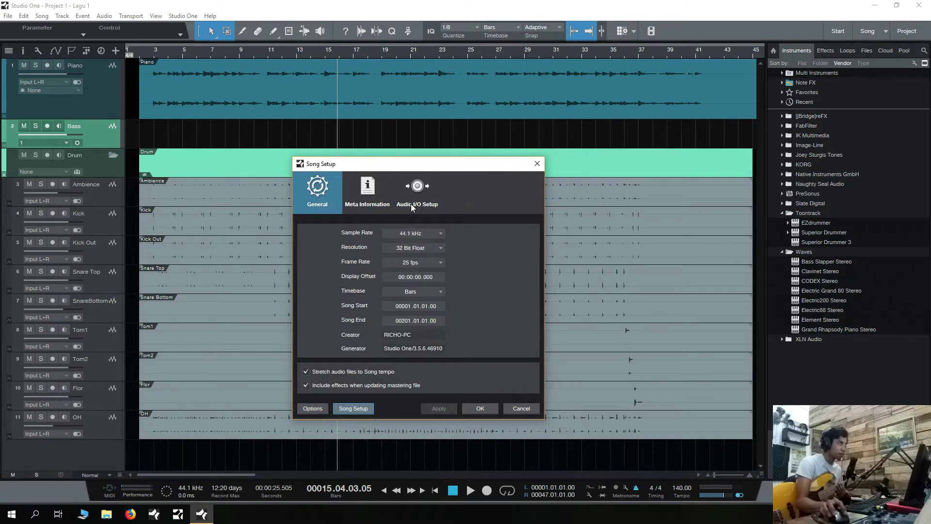
{"action": "left_click", "coordinate": [412, 207]}
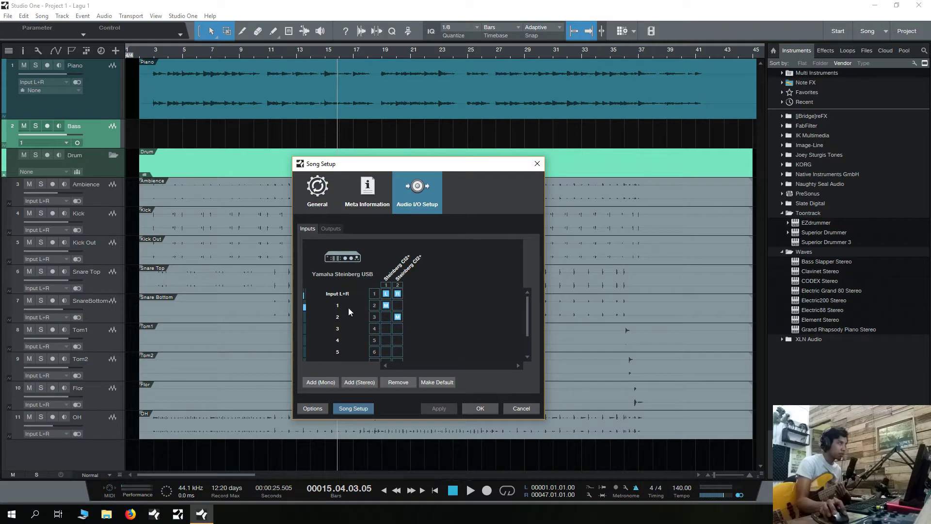
{"action": "scroll", "coordinate": [436, 314], "scroll_direction": "down", "scroll_amount": 3}
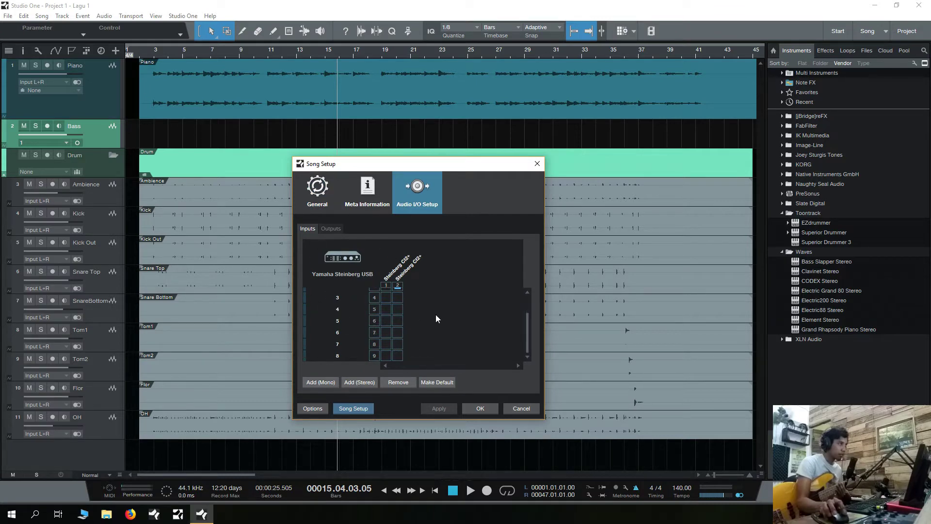
{"action": "scroll", "coordinate": [410, 365], "scroll_direction": "up", "scroll_amount": 3}
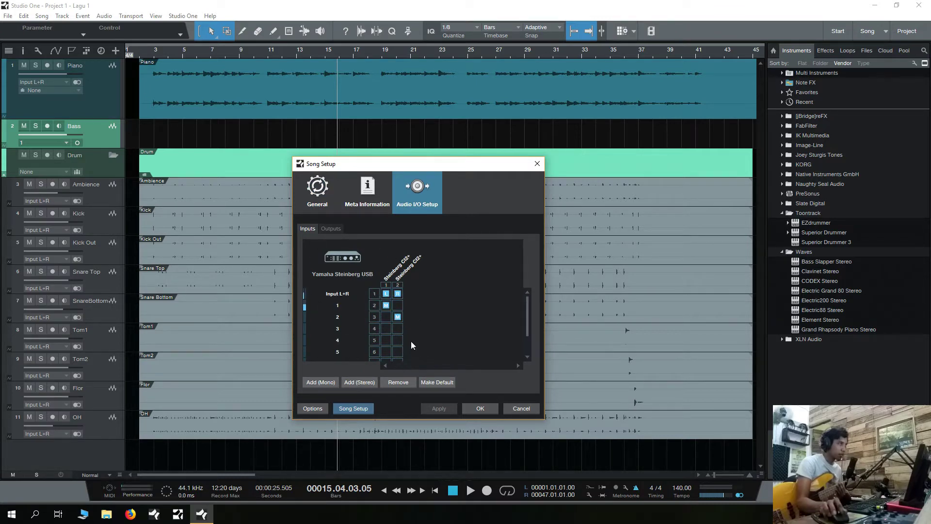
Remove the mono input channels 1 through 8 from the song's inputs, keeping only Input L+R.
{"action": "left_click", "coordinate": [371, 307]}
{"action": "left_click", "coordinate": [399, 382]}
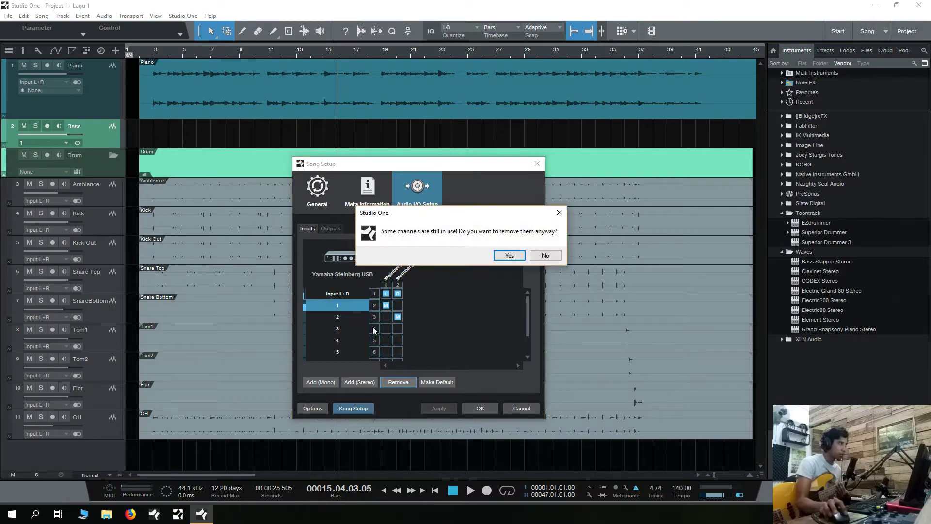
{"action": "left_click", "coordinate": [504, 254]}
{"action": "left_click", "coordinate": [398, 383]}
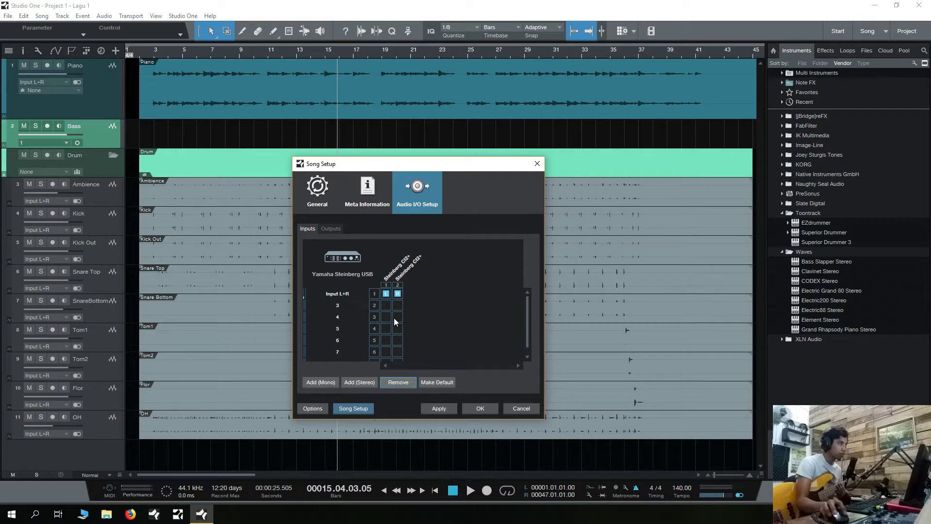
{"action": "left_click", "coordinate": [403, 383]}
{"action": "left_click", "coordinate": [350, 309]}
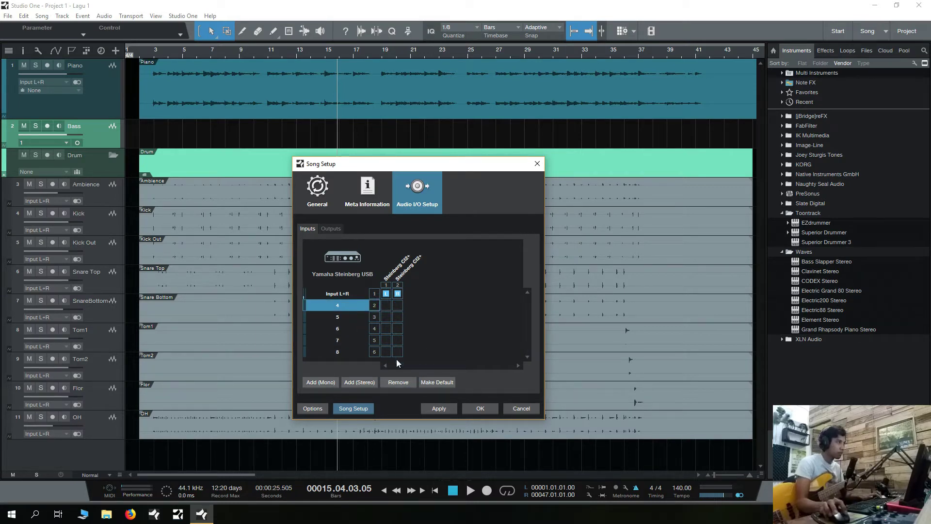
{"action": "left_click", "coordinate": [398, 382]}
{"action": "left_click", "coordinate": [350, 306]}
{"action": "left_click", "coordinate": [398, 382]}
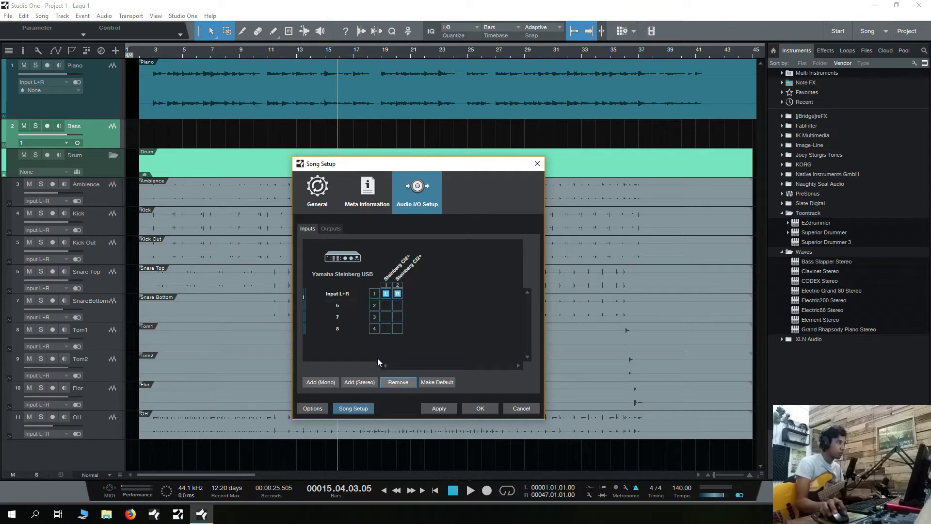
{"action": "left_click", "coordinate": [356, 307]}
{"action": "left_click", "coordinate": [395, 384]}
{"action": "left_click", "coordinate": [352, 304]}
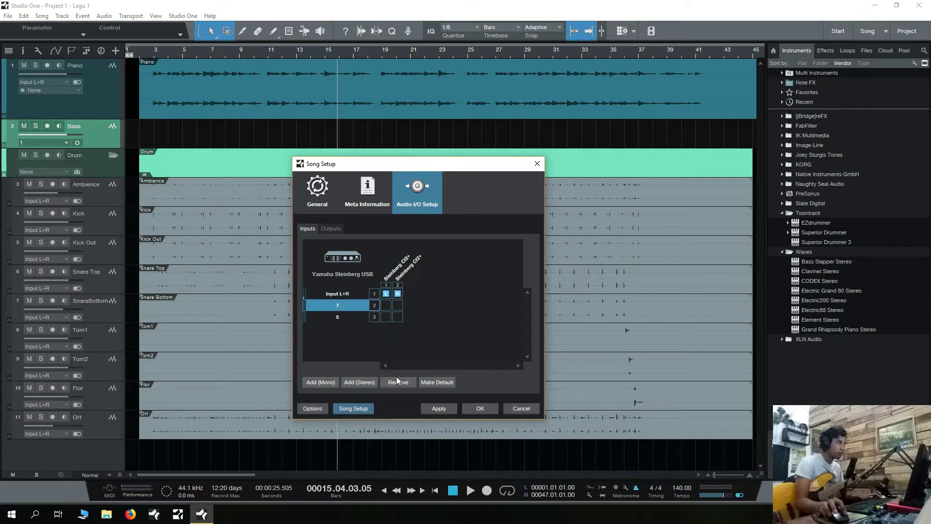
{"action": "left_click", "coordinate": [398, 383]}
{"action": "left_click", "coordinate": [355, 309]}
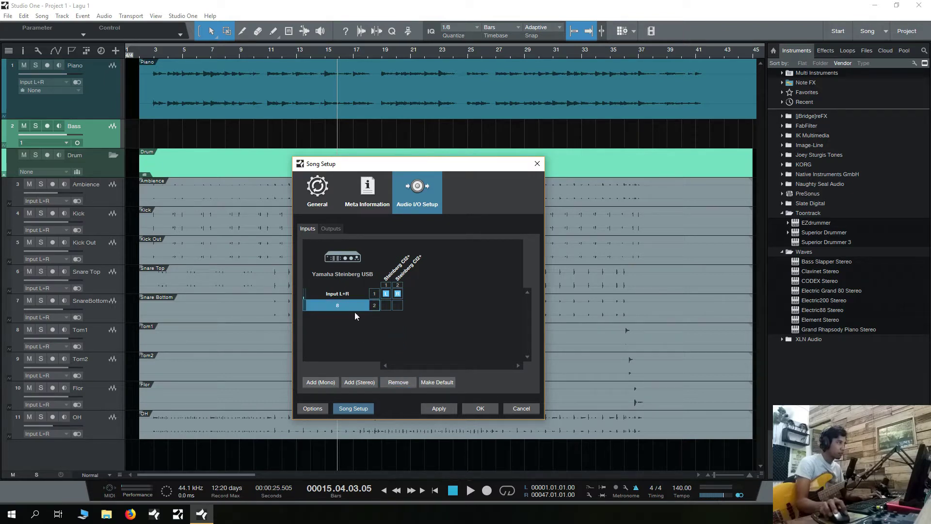
{"action": "left_click", "coordinate": [399, 383]}
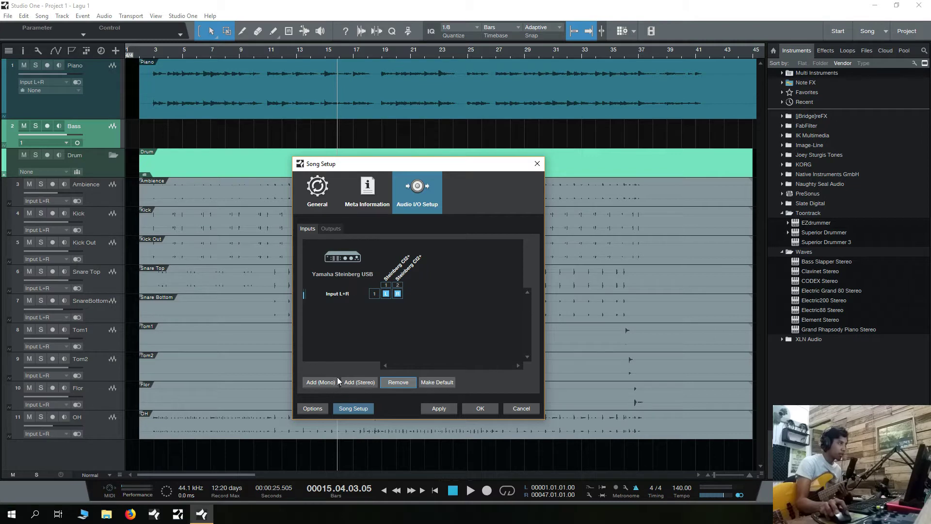
Add two mono inputs, route Input 2 to the interface's second channel, and apply the song setup.
{"action": "left_click", "coordinate": [325, 386]}
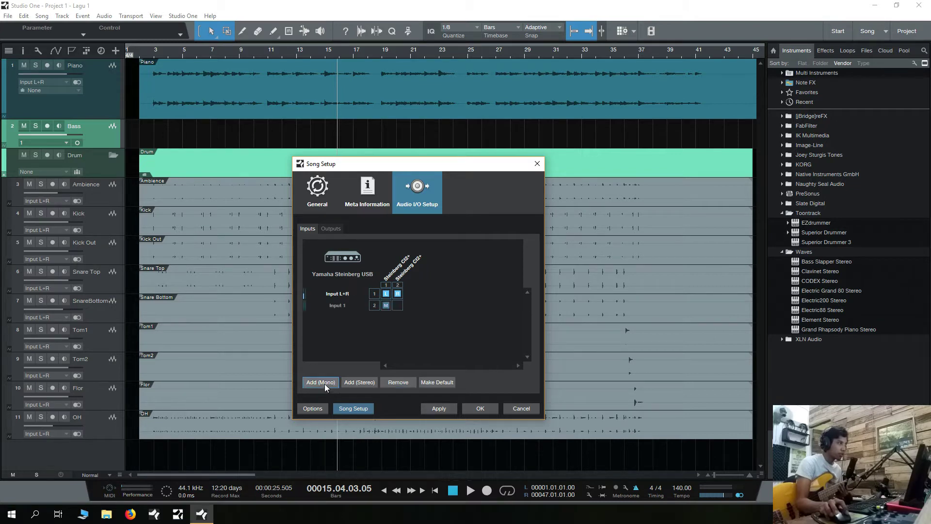
{"action": "left_click", "coordinate": [325, 383]}
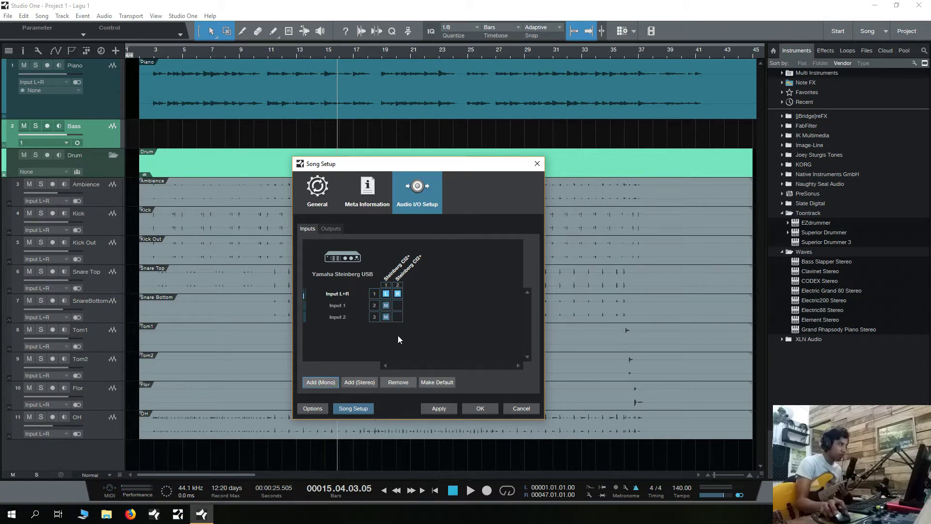
{"action": "left_click", "coordinate": [397, 317]}
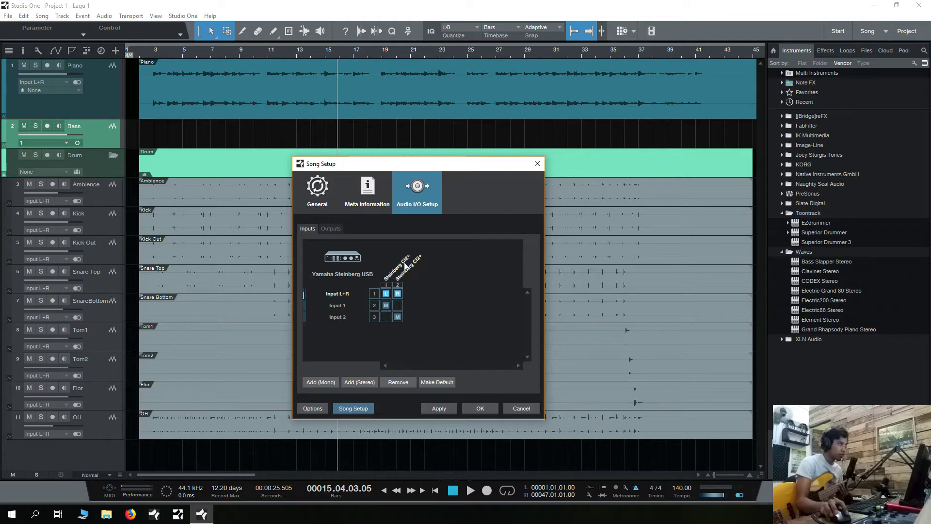
{"action": "left_click", "coordinate": [386, 317]}
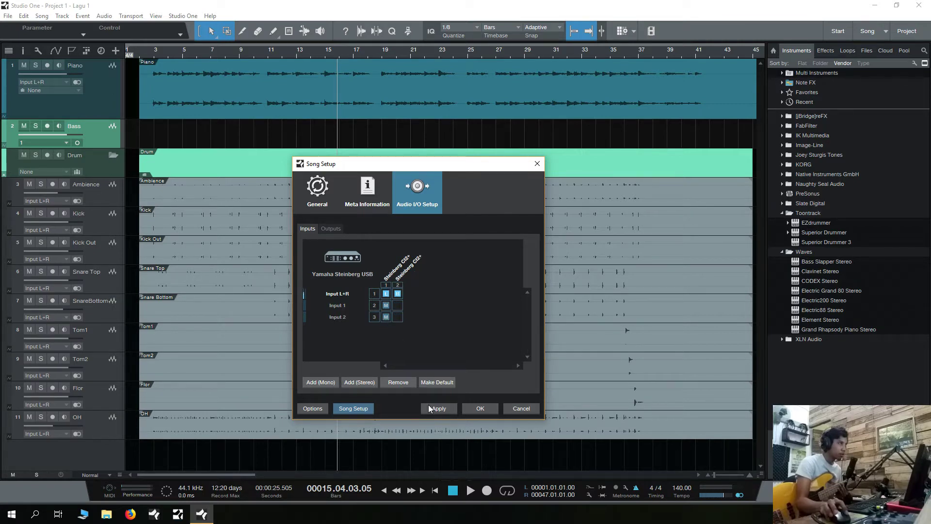
{"action": "left_click", "coordinate": [396, 317]}
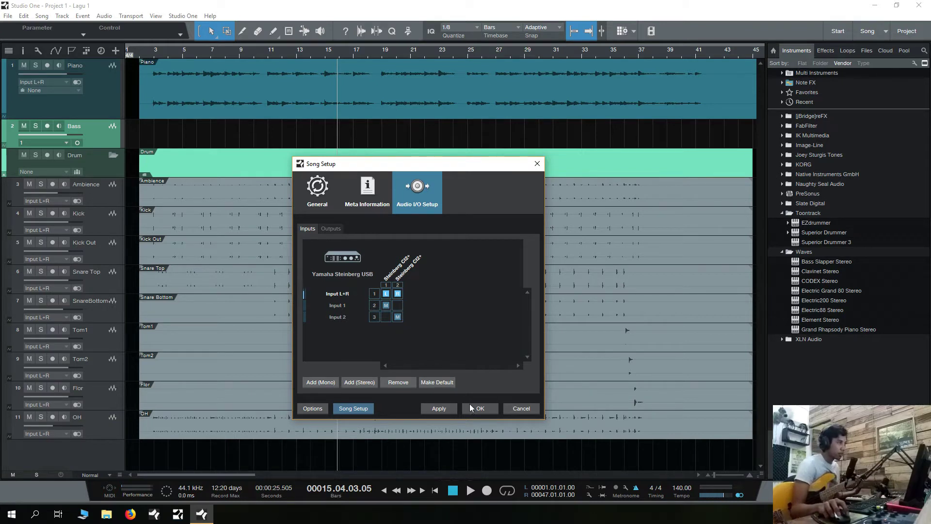
{"action": "left_click", "coordinate": [443, 410]}
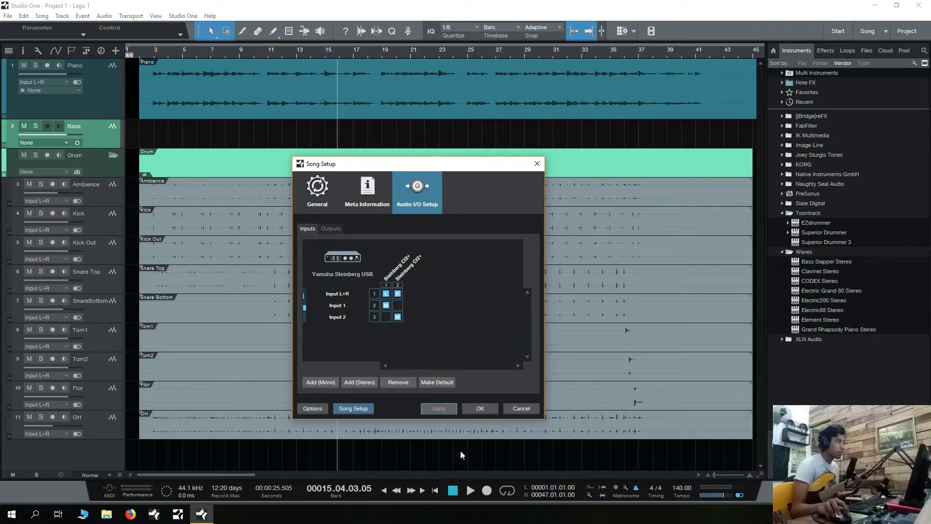
{"action": "left_click", "coordinate": [474, 409]}
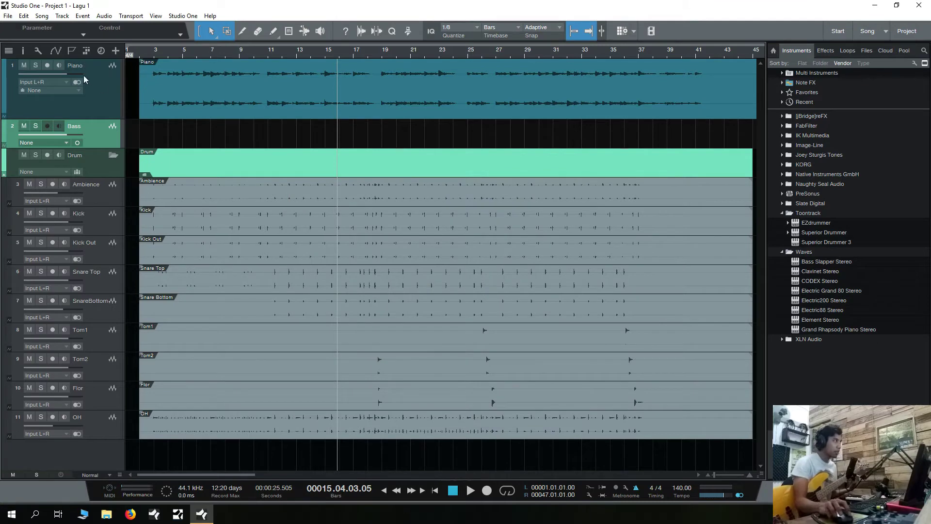
Set the Bass track's recording input to Input 2 of the Steinberg interface.
{"action": "left_click", "coordinate": [63, 142]}
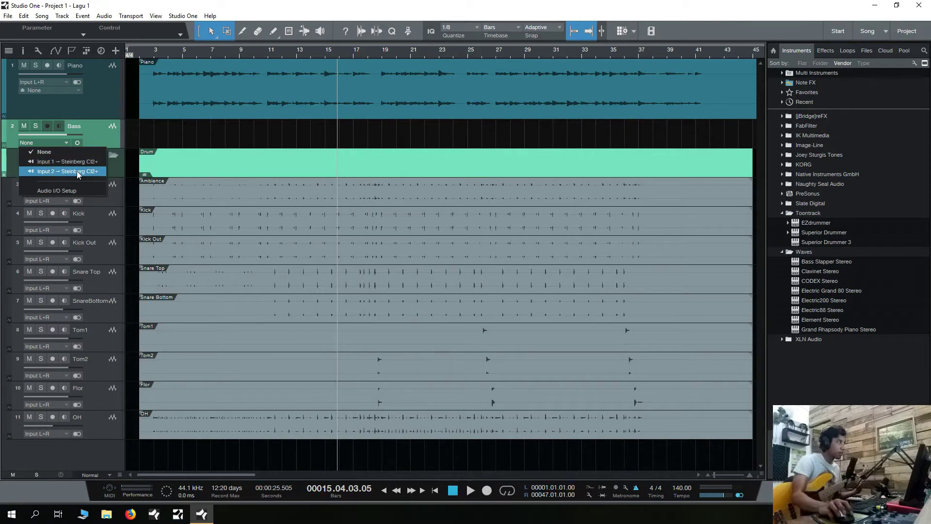
{"action": "left_click", "coordinate": [77, 170]}
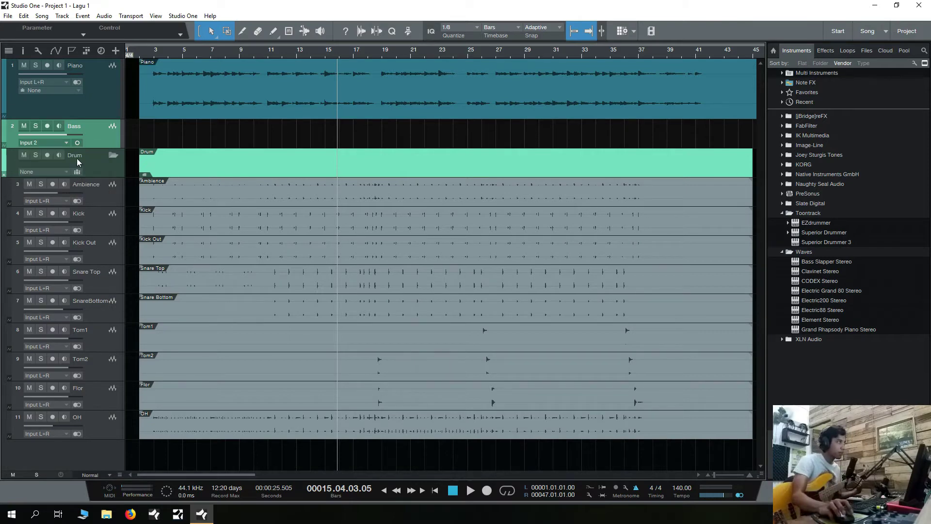
Arm the Bass track for recording and show the mixer console with its channel list and instrument rack hidden.
{"action": "left_click", "coordinate": [48, 126]}
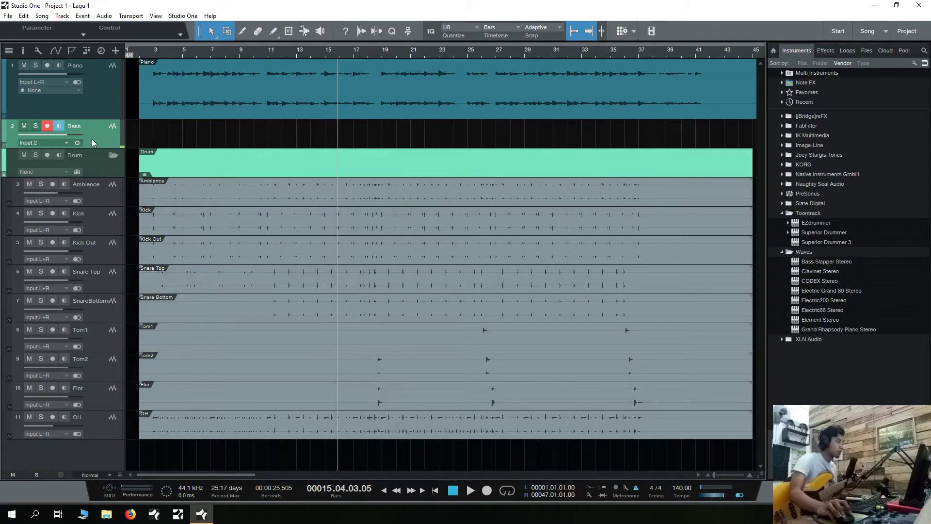
{"action": "key", "text": "F3"}
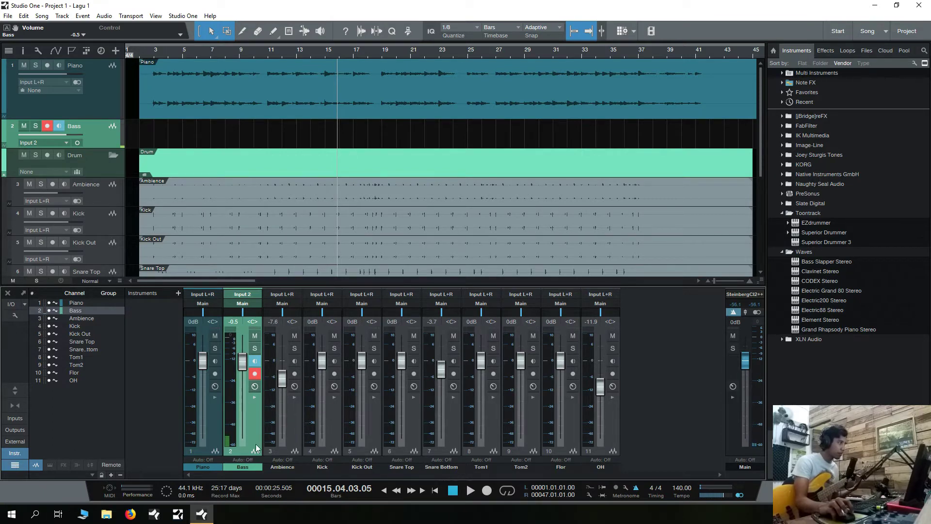
{"action": "left_click", "coordinate": [15, 453]}
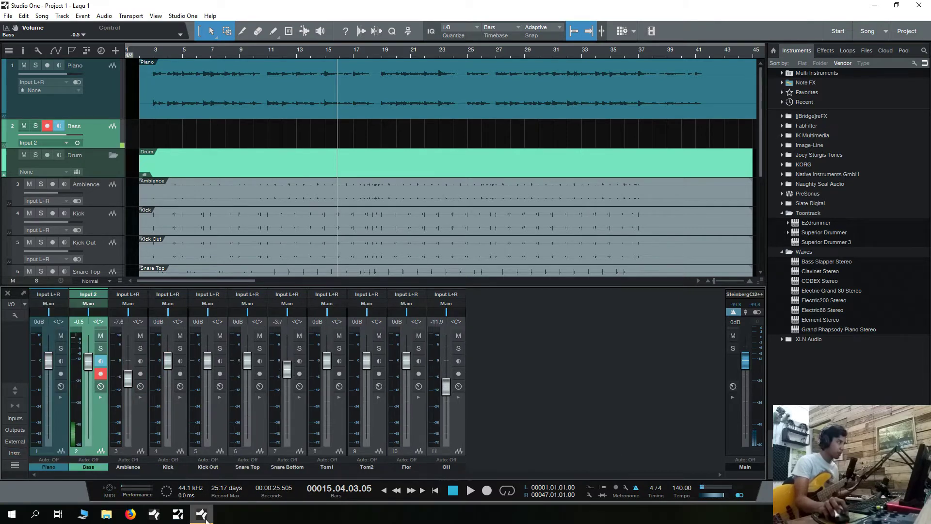
Add the PreSonus Tuner to the Bass channel's inserts, tune the bass with it, and close the plug-in window.
{"action": "left_click", "coordinate": [100, 397]}
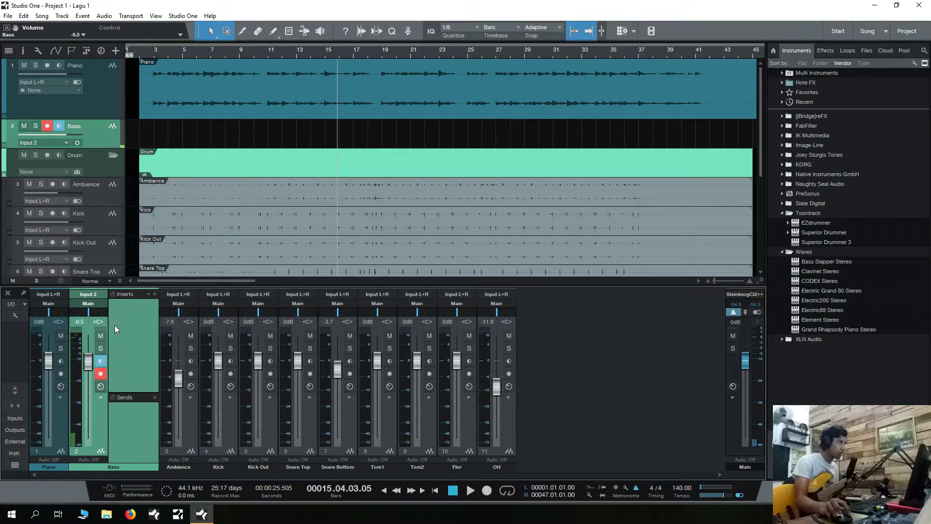
{"action": "left_click", "coordinate": [155, 294]}
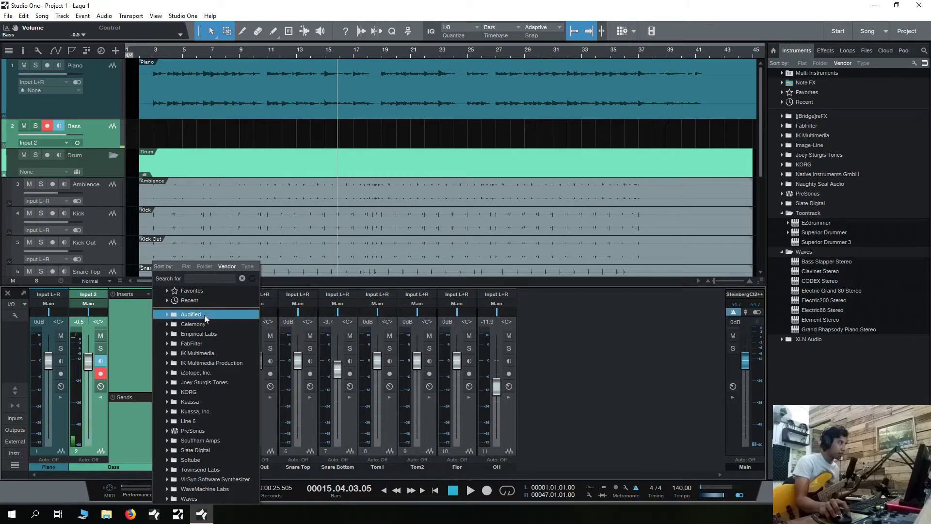
{"action": "left_click", "coordinate": [211, 430]}
{"action": "scroll", "coordinate": [216, 366], "scroll_direction": "down", "scroll_amount": 6}
{"action": "scroll", "coordinate": [216, 365], "scroll_direction": "down", "scroll_amount": 5}
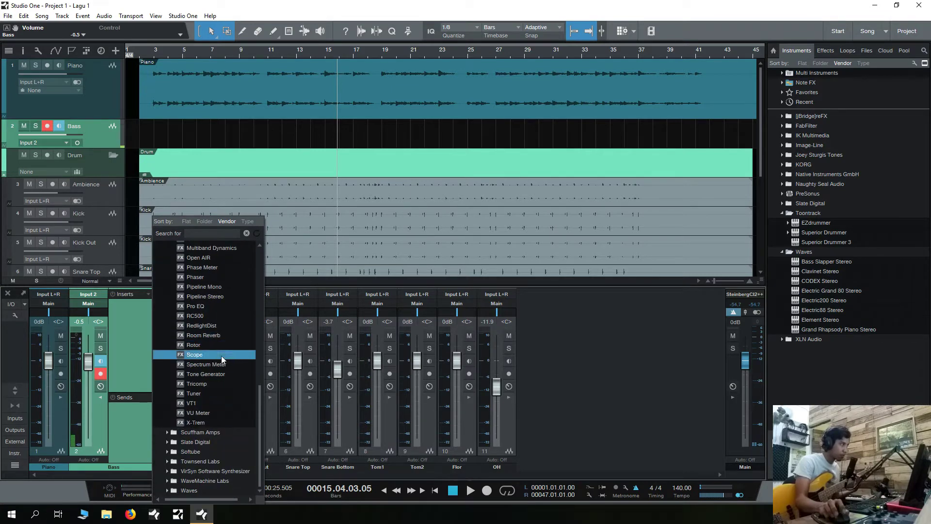
{"action": "left_click", "coordinate": [198, 394]}
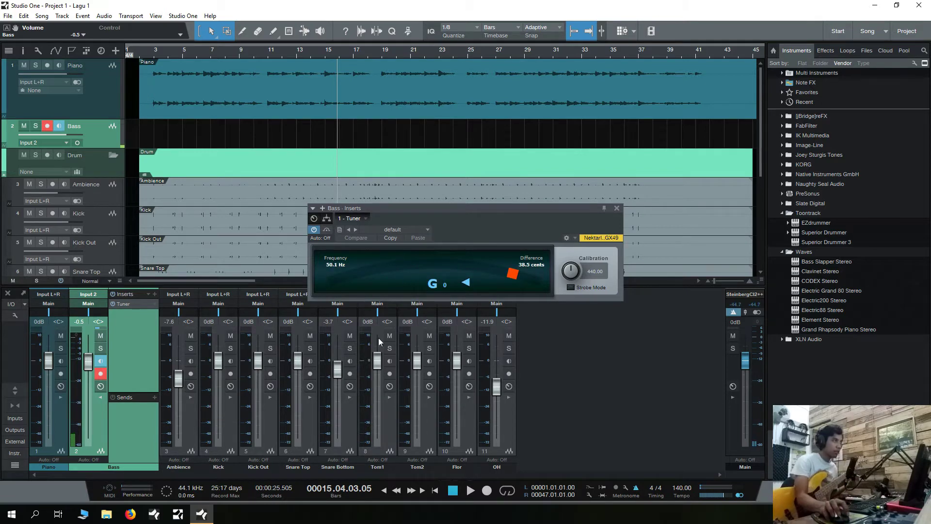
{"action": "left_click", "coordinate": [617, 208]}
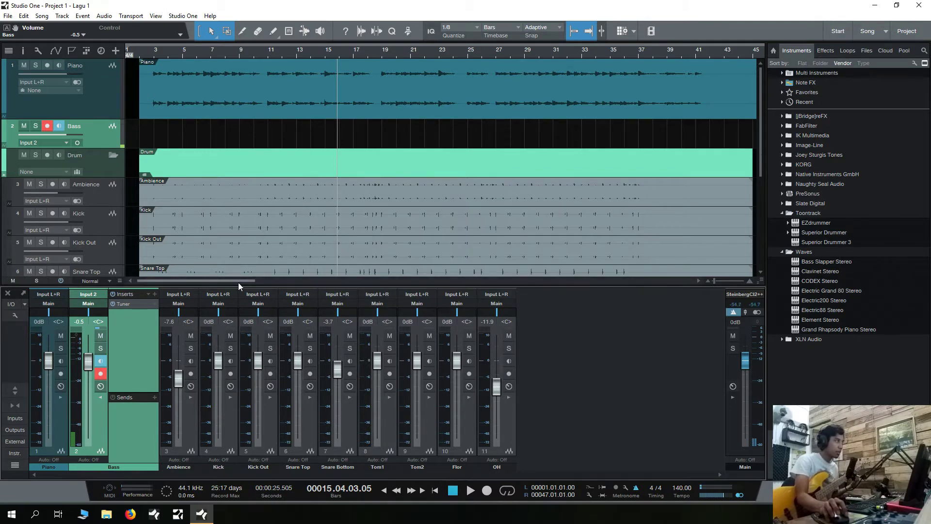
Return the playhead to the start of the song and increase the Bass track's height.
{"action": "left_click", "coordinate": [142, 51]}
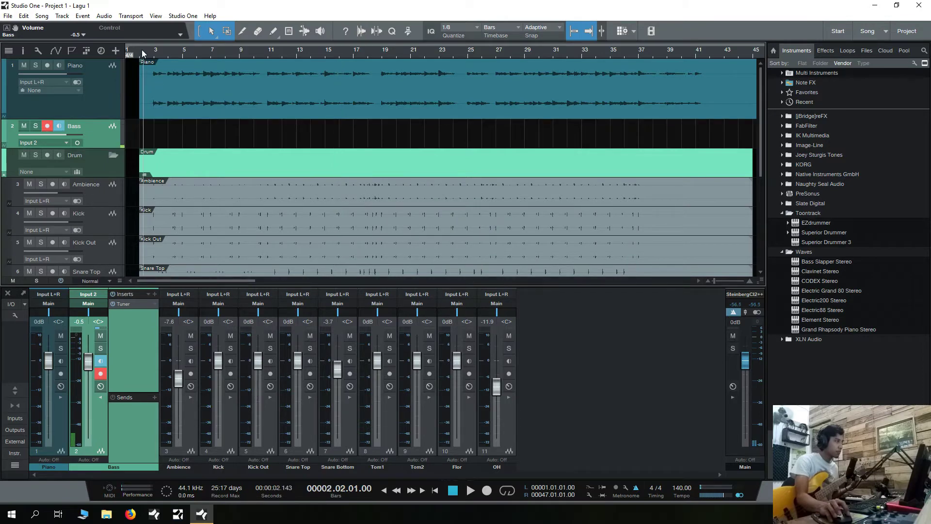
{"action": "key", "text": "Home"}
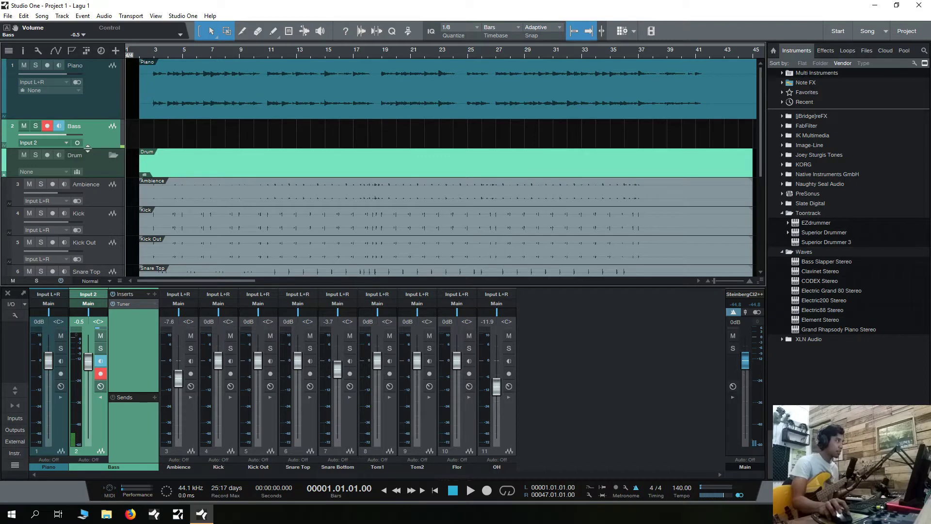
{"action": "left_click_drag", "start_coordinate": [88, 148], "coordinate": [99, 201]}
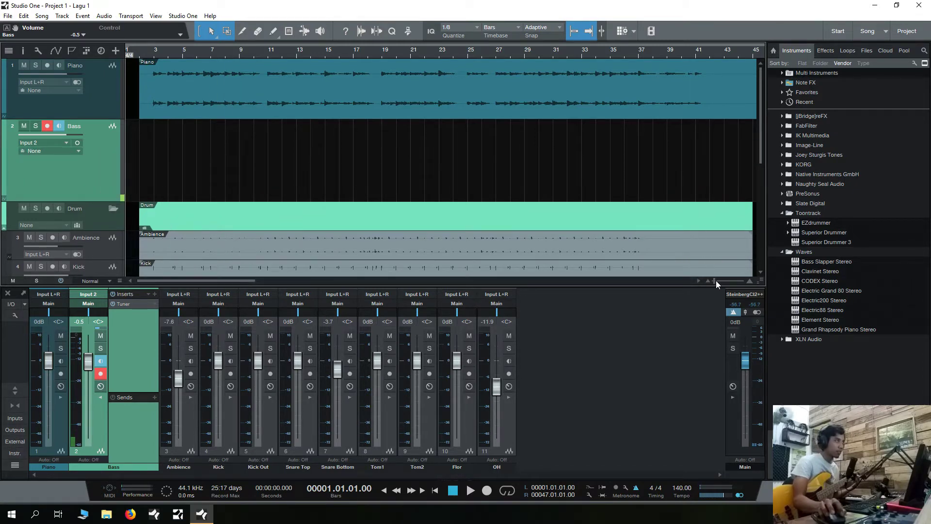
Try recording bass takes from the start of the song, undoing the retake begun near bar 11.
{"action": "key", "text": "KP_Multiply"}
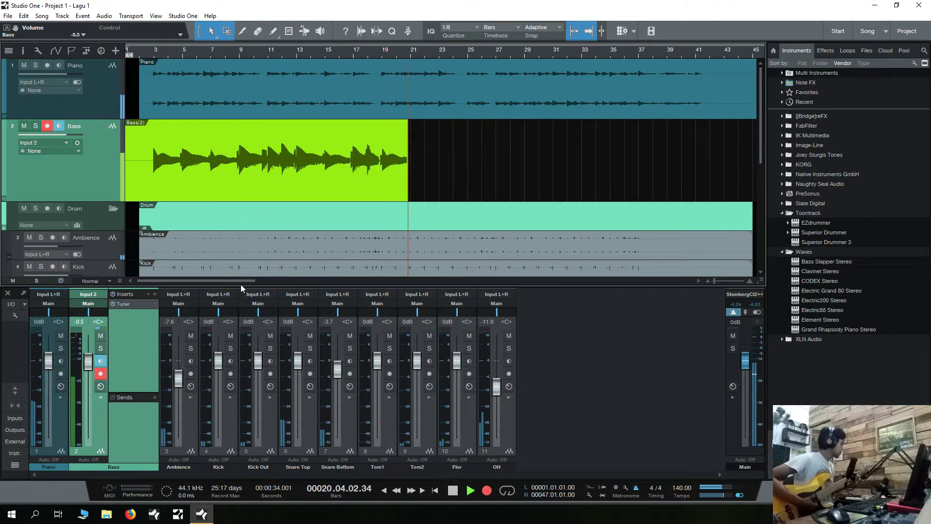
{"action": "key", "text": "space"}
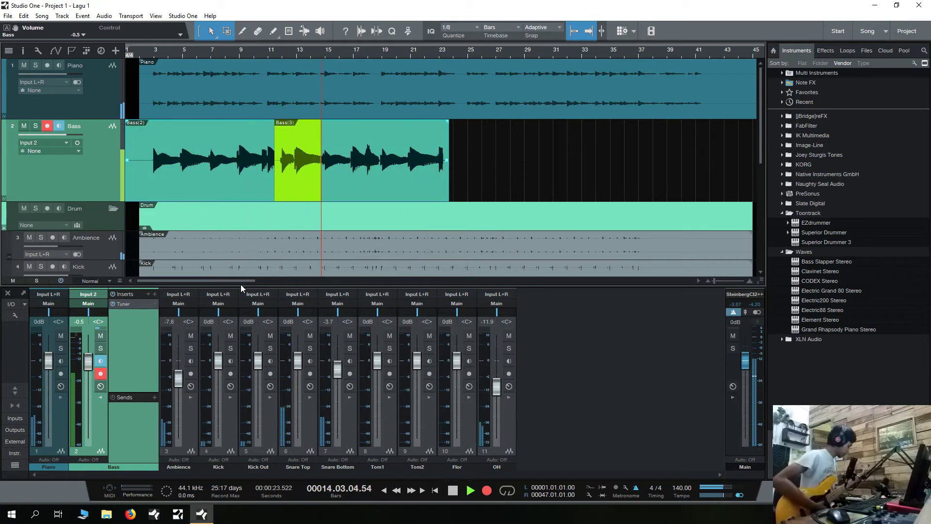
{"action": "key", "text": "space"}
{"action": "key", "text": "ctrl+z"}
{"action": "key", "text": "Home"}
{"action": "key", "text": "KP_Multiply"}
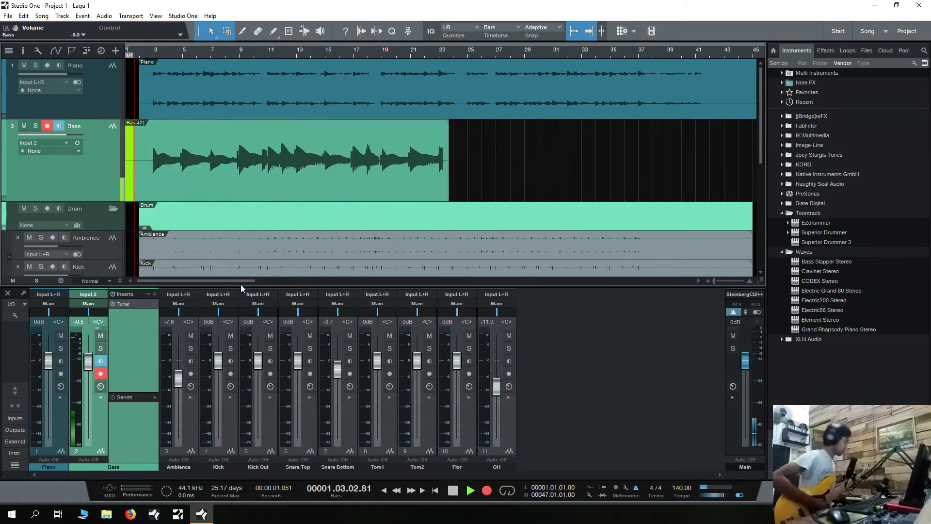
{"action": "key", "text": "space"}
{"action": "key", "text": "Home"}
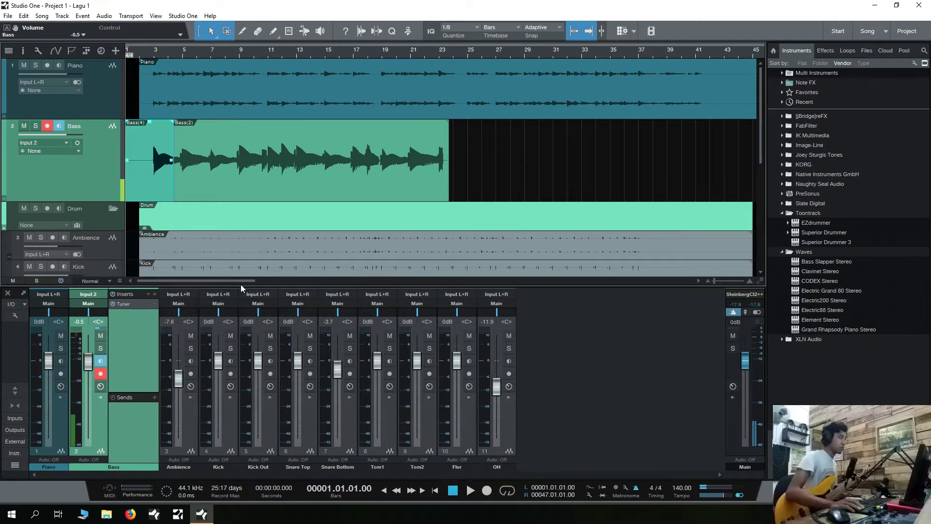
Record the bass part on the Bass track from the start of the song to about bar 46.
{"action": "key", "text": "KP_Multiply"}
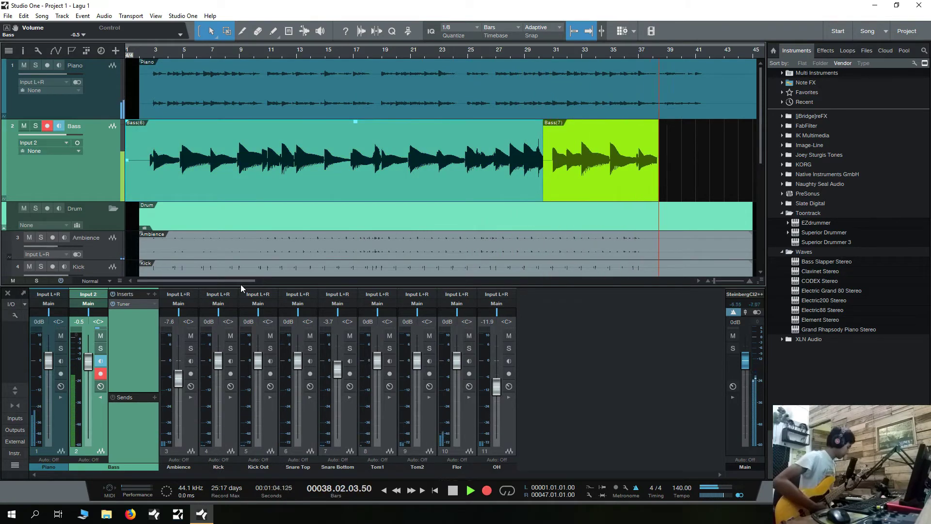
{"action": "key", "text": "space"}
{"action": "left_click", "coordinate": [240, 281]}
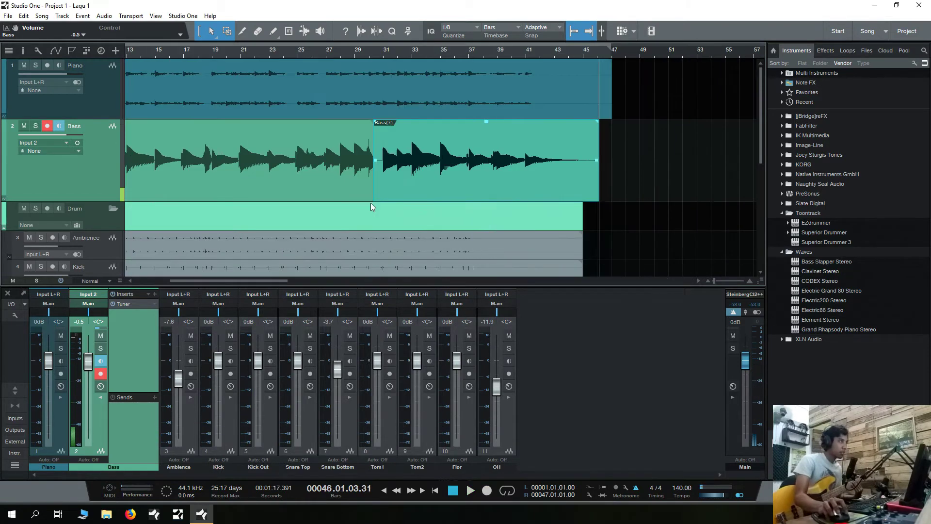
Lower the Bass channel's volume to -4.7 dB while playing back the recording, and re-arm the track.
{"action": "left_click", "coordinate": [334, 49]}
{"action": "key", "text": "space"}
{"action": "left_click_drag", "start_coordinate": [90, 367], "coordinate": [93, 381]}
{"action": "left_click", "coordinate": [375, 53]}
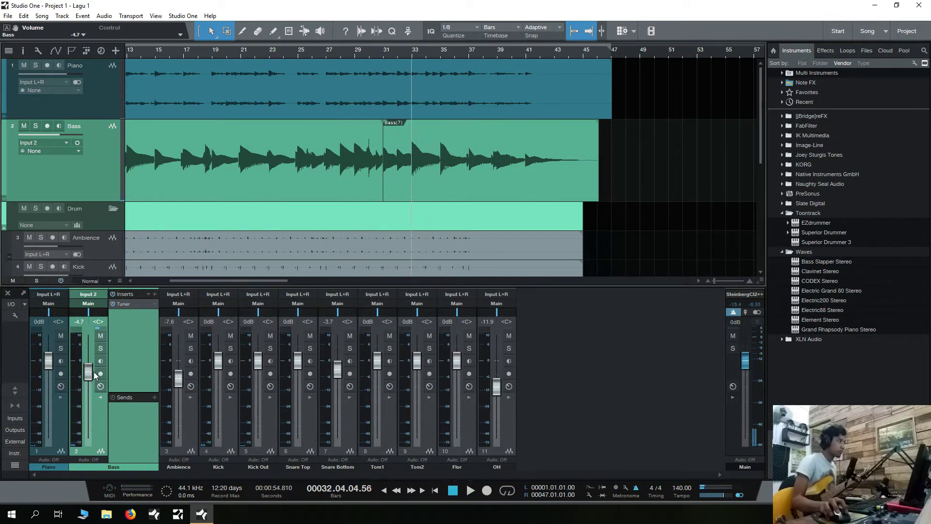
{"action": "left_click", "coordinate": [101, 373]}
Try a punch-in bass retake from about bar 33 to about bar 39.
{"action": "key", "text": "KP_Multiply"}
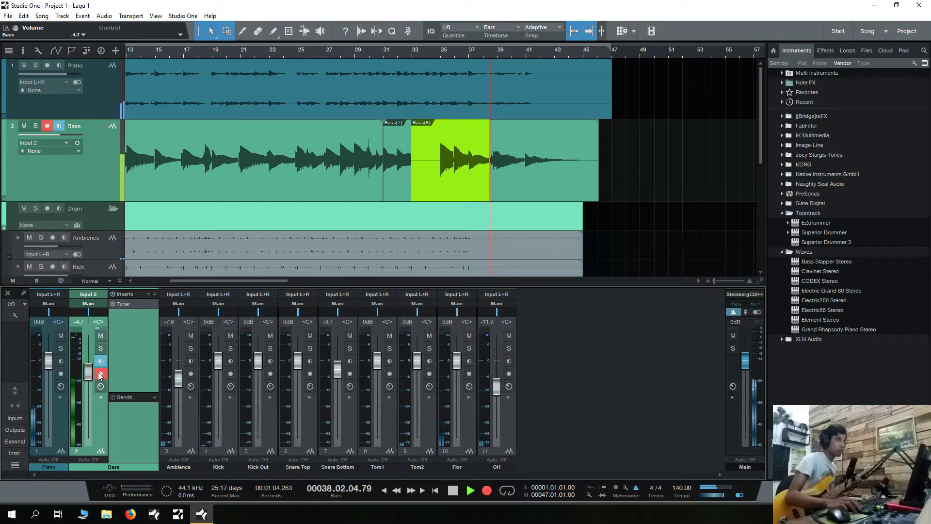
{"action": "key", "text": "KP_Multiply"}
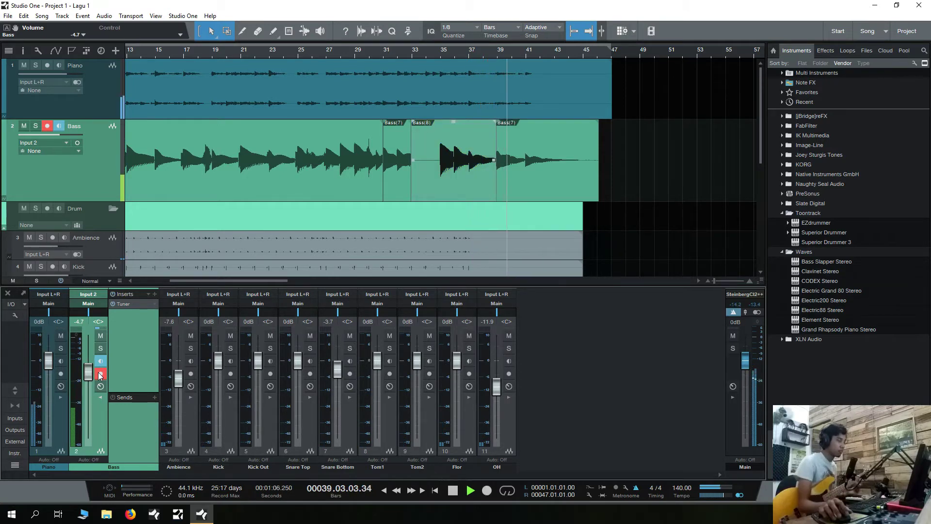
{"action": "key", "text": "space"}
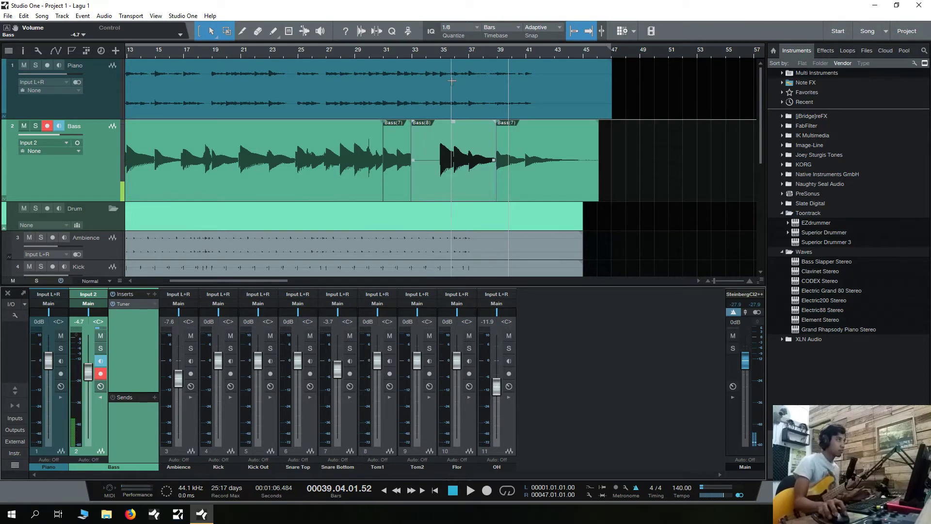
Record a punch-in bass retake from about bar 34 to between bars 38 and 39.
{"action": "left_click", "coordinate": [409, 50]}
{"action": "key", "text": "KP_Multiply"}
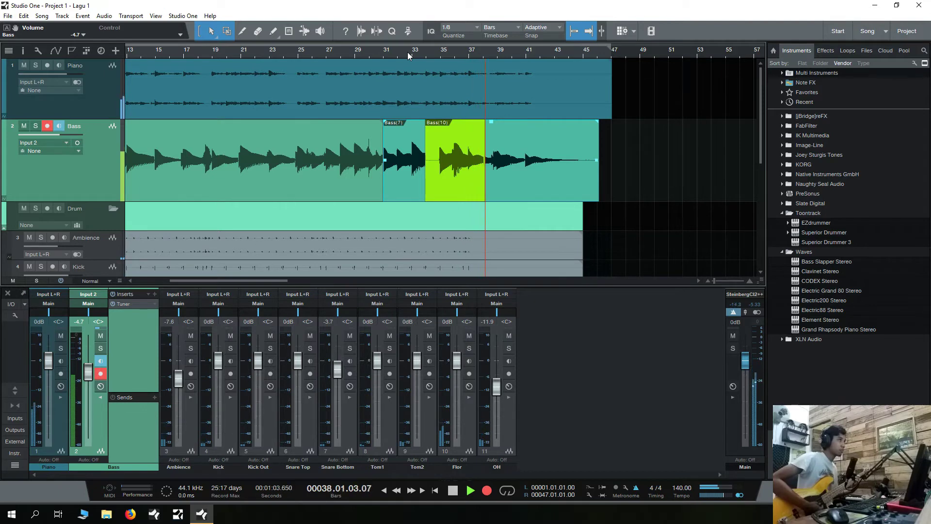
{"action": "key", "text": "KP_Multiply"}
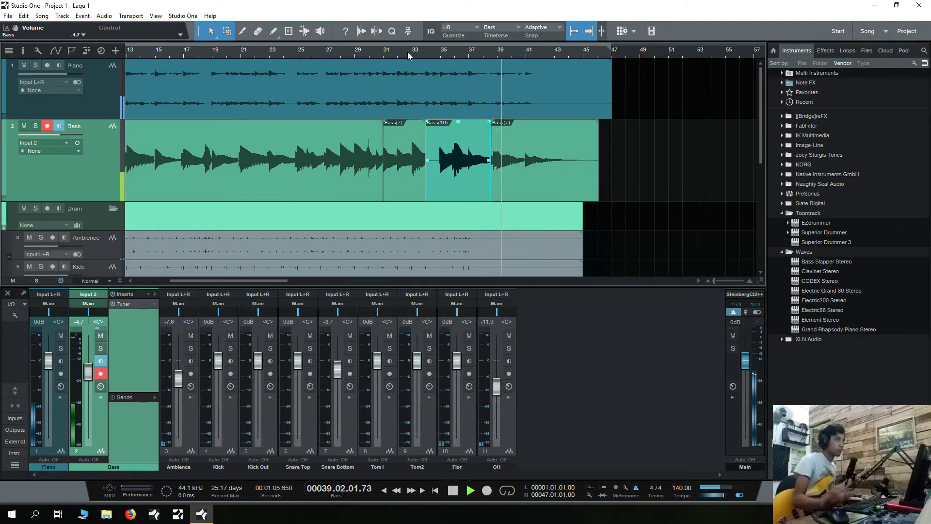
Adjust the retake clip's boundaries so it spans bar 35 to bar 37, and play back the edited section.
{"action": "left_click_drag", "start_coordinate": [424, 193], "coordinate": [440, 193]}
{"action": "left_click", "coordinate": [636, 192]}
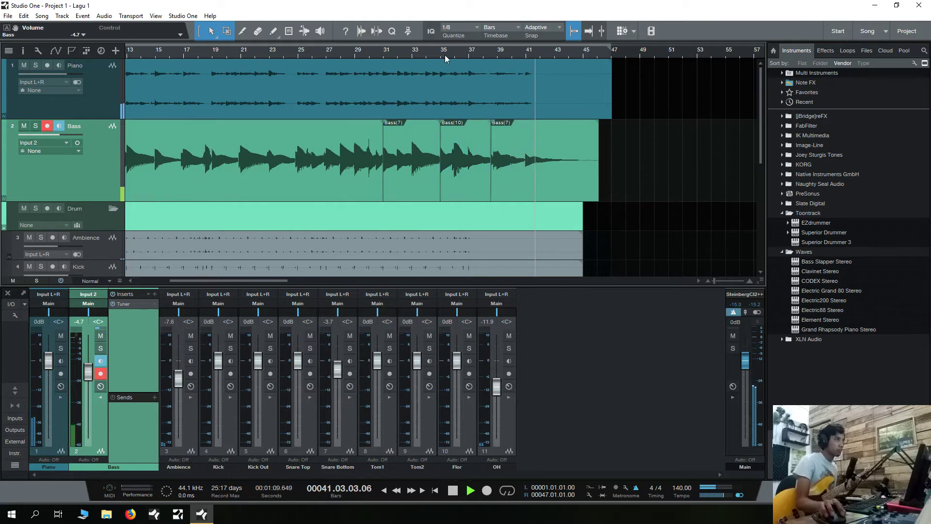
{"action": "left_click", "coordinate": [410, 51]}
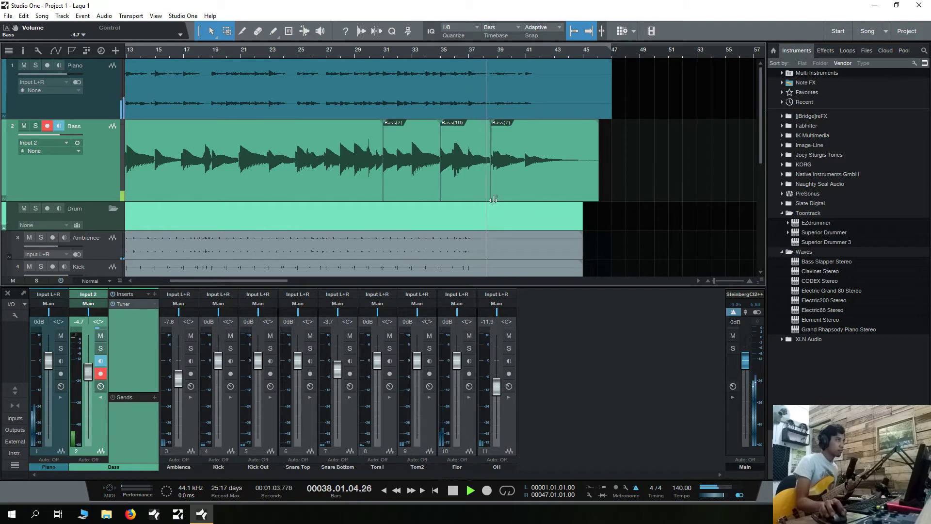
{"action": "left_click_drag", "start_coordinate": [490, 194], "coordinate": [468, 192]}
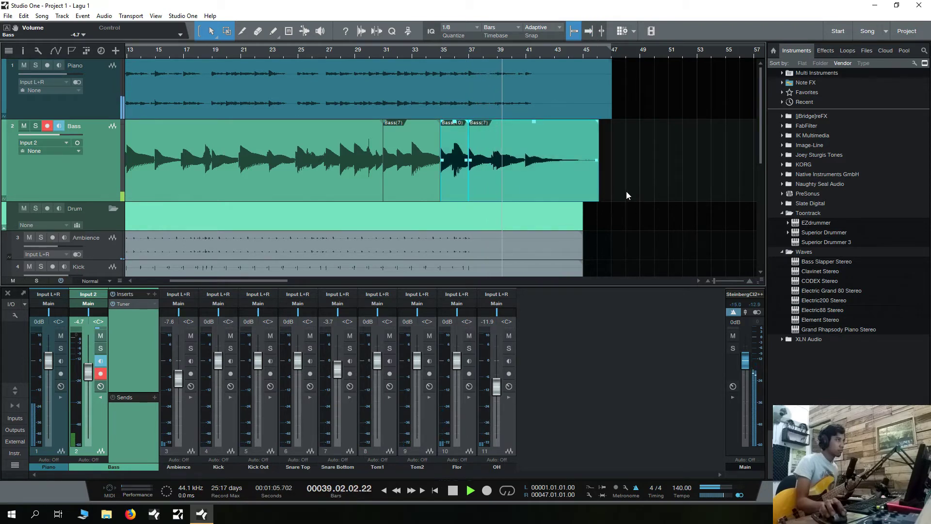
{"action": "left_click", "coordinate": [626, 191]}
{"action": "left_click", "coordinate": [446, 53]}
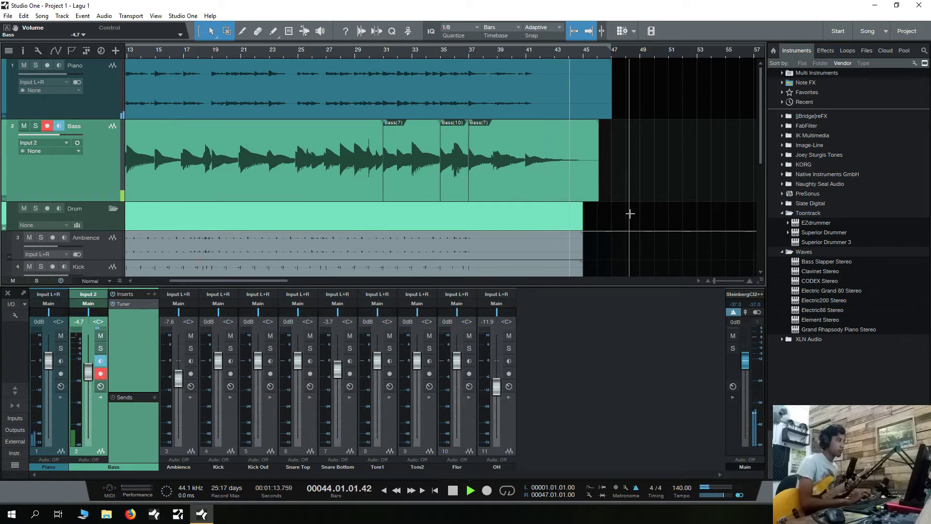
{"action": "key", "text": "space"}
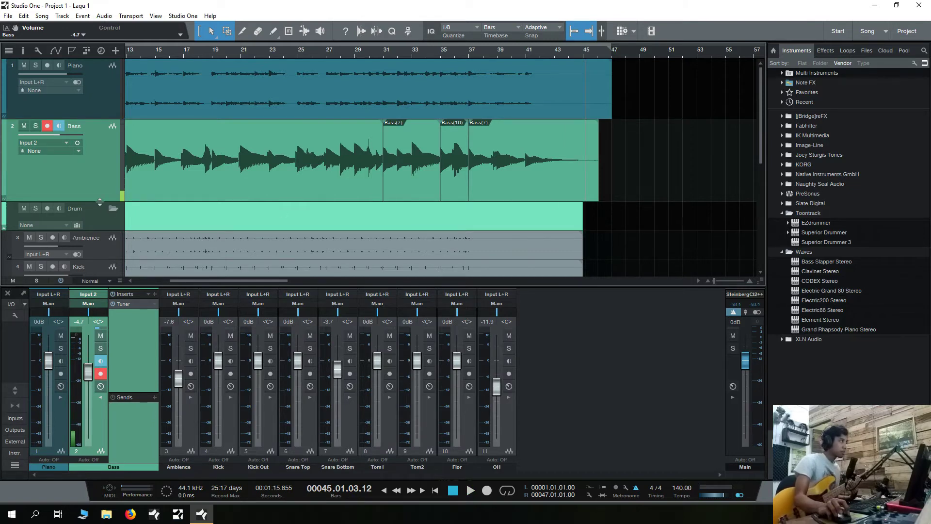
Compact the Bass track and its mixer channel, and trim the first bass clip's start to bar 2.
{"action": "left_click_drag", "start_coordinate": [99, 201], "coordinate": [100, 158]}
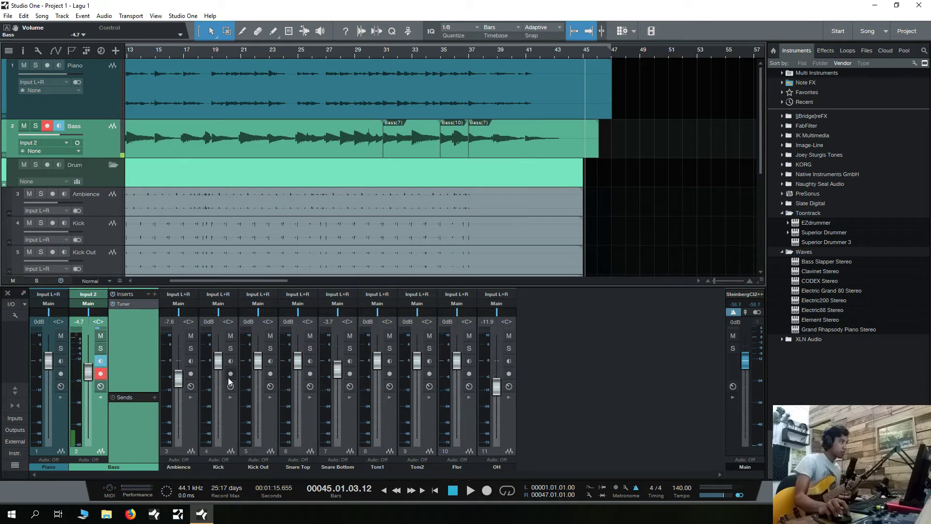
{"action": "left_click", "coordinate": [113, 396]}
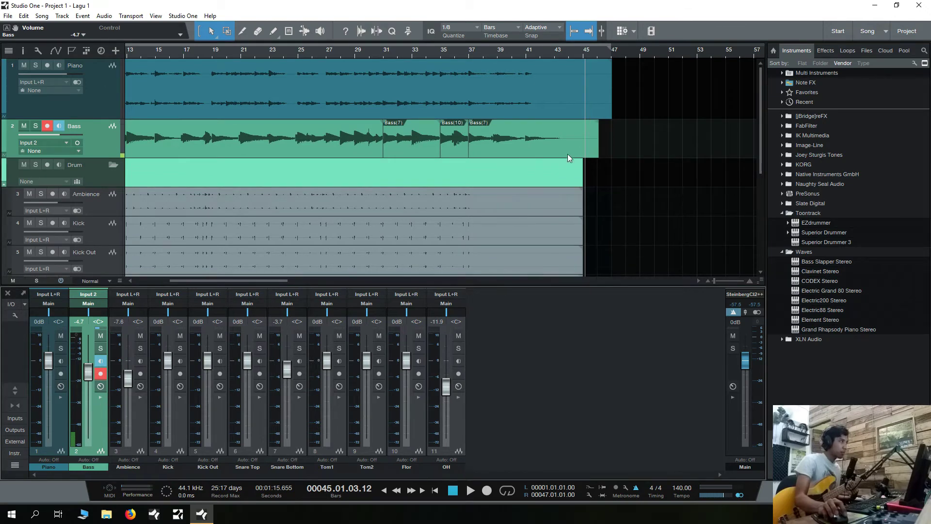
{"action": "left_click_drag", "start_coordinate": [272, 281], "coordinate": [239, 283]}
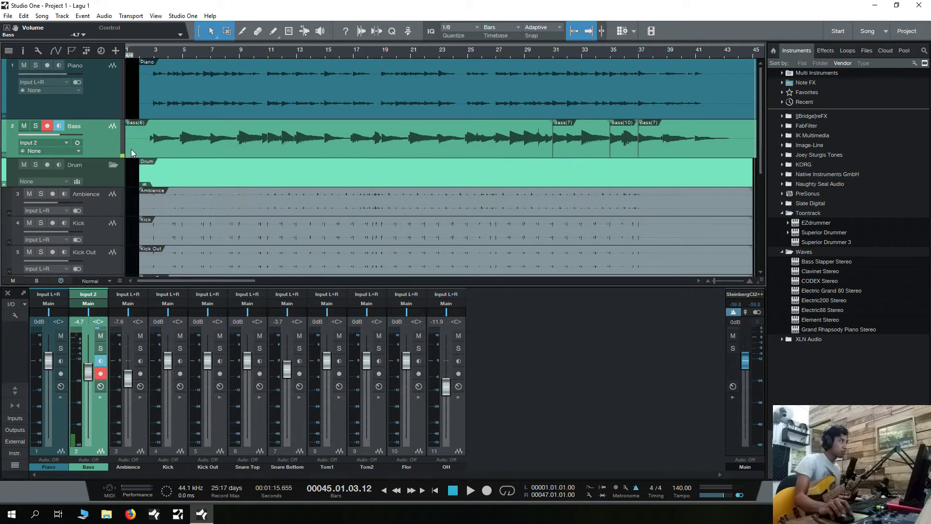
{"action": "left_click_drag", "start_coordinate": [127, 146], "coordinate": [137, 144]}
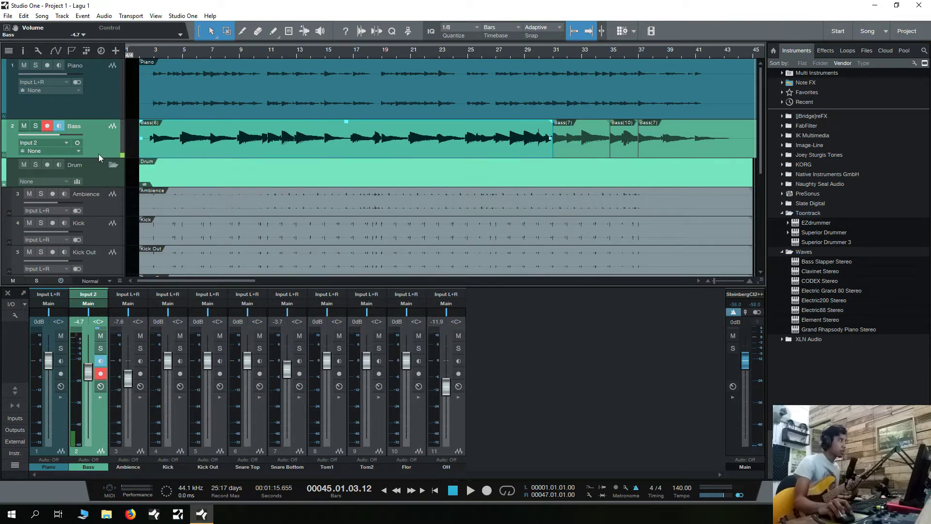
Disarm the Bass track and fine-tune its height in the arrangement.
{"action": "left_click_drag", "start_coordinate": [99, 157], "coordinate": [99, 163]}
{"action": "left_click", "coordinate": [78, 142]}
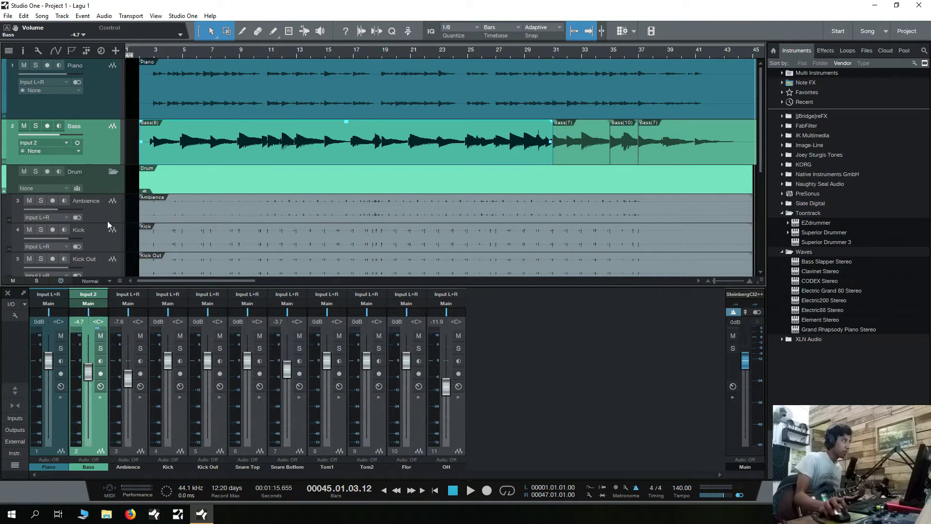
{"action": "left_click_drag", "start_coordinate": [103, 163], "coordinate": [103, 160]}
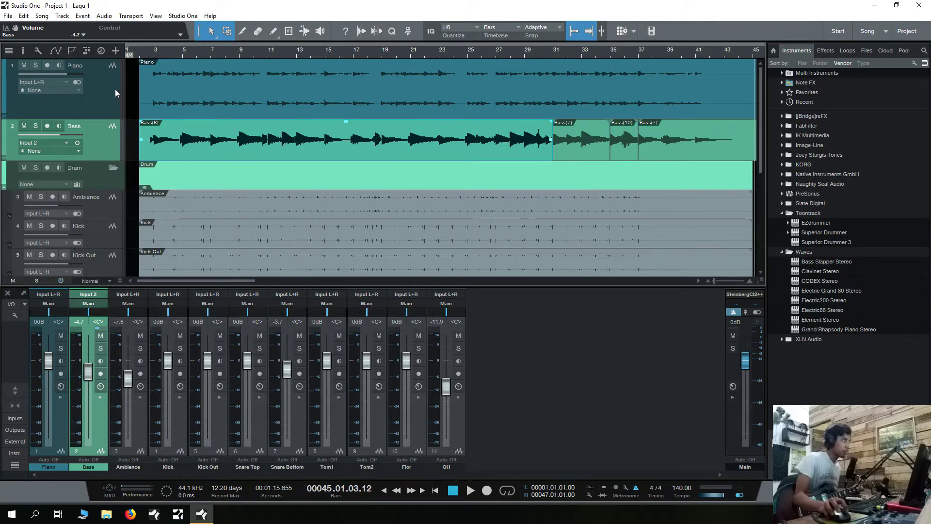
Add a mono audio track named "Rhytm 1" below the Bass track.
{"action": "left_click", "coordinate": [116, 52]}
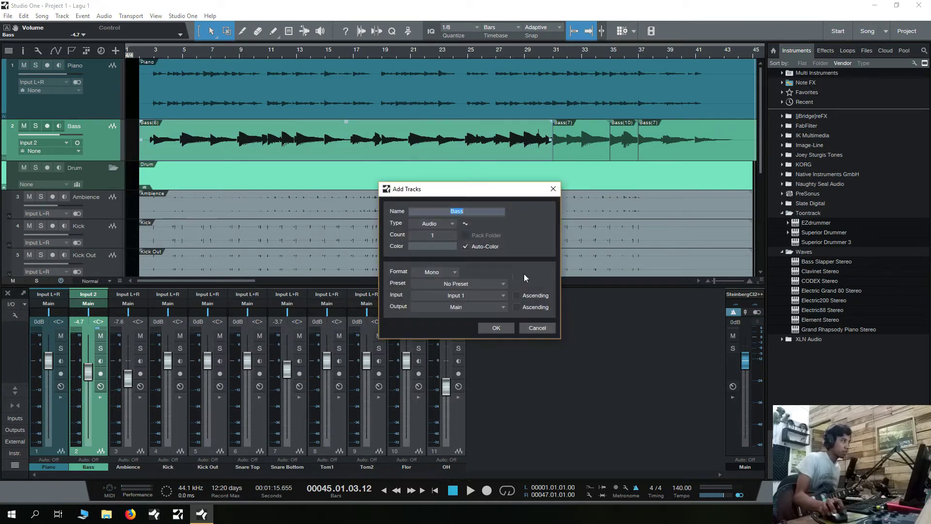
{"action": "left_click_drag", "start_coordinate": [491, 199], "coordinate": [504, 216]}
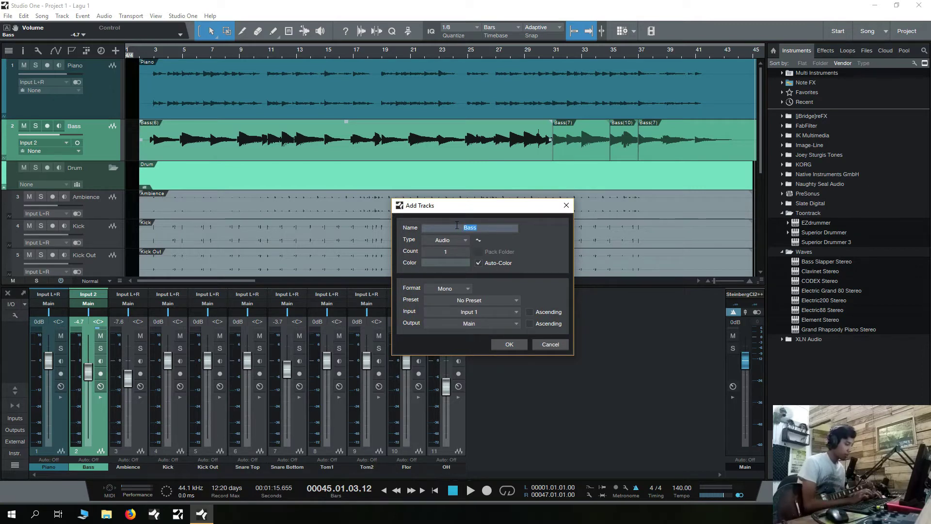
{"action": "type", "text": "Rhytm "}
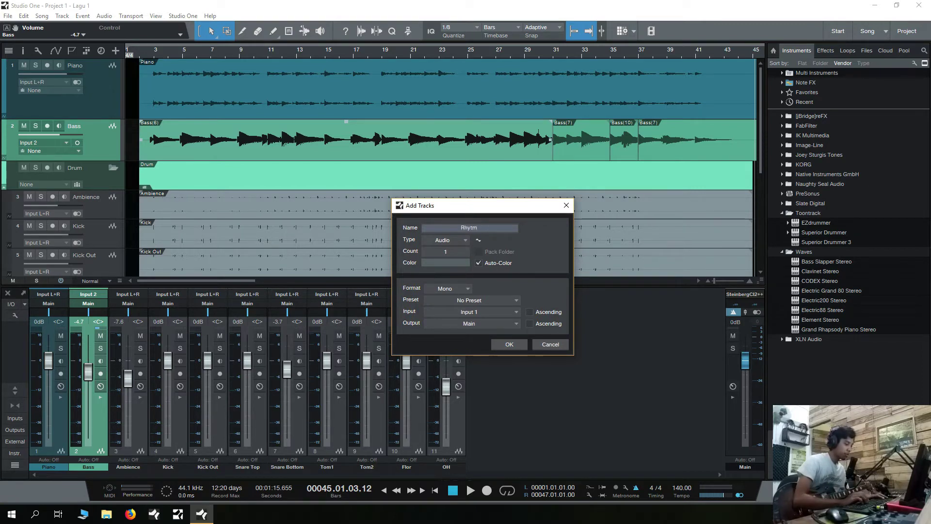
{"action": "type", "text": "1"}
{"action": "key", "text": "Return"}
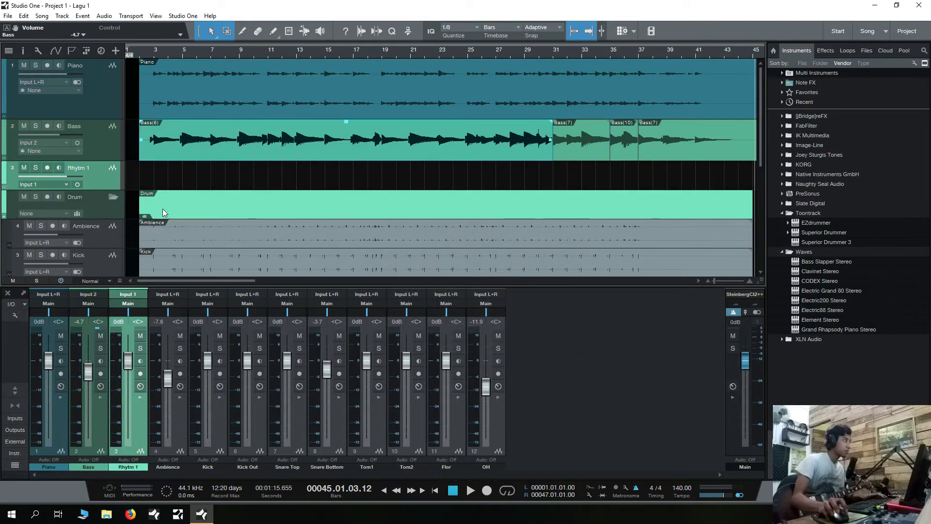
Increase the height of the Rhytm 1 track and recolour it salmon pink.
{"action": "left_click_drag", "start_coordinate": [105, 189], "coordinate": [105, 216]}
{"action": "left_click", "coordinate": [8, 189]}
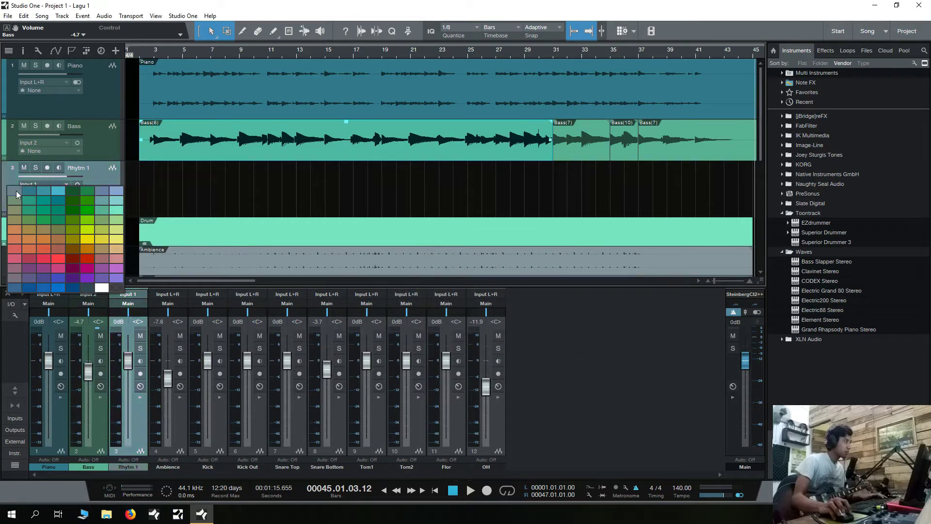
{"action": "left_click", "coordinate": [112, 258]}
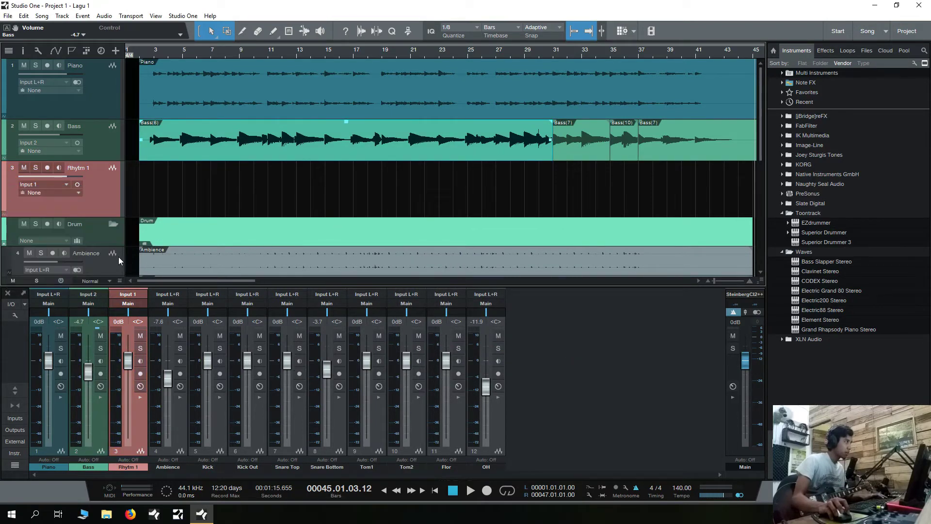
Set the Rhytm 1 track's input to Input 2 and arm the track for recording.
{"action": "left_click", "coordinate": [49, 186]}
{"action": "left_click", "coordinate": [68, 213]}
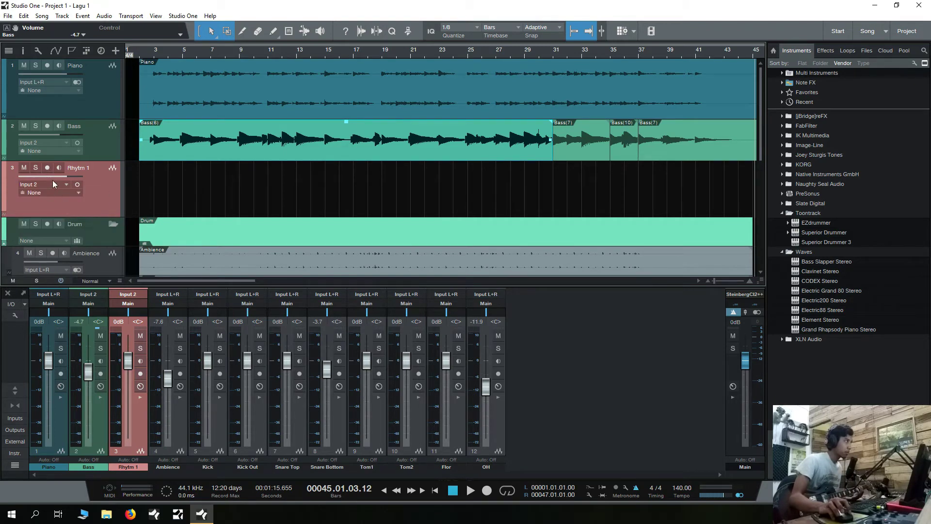
{"action": "left_click", "coordinate": [49, 169]}
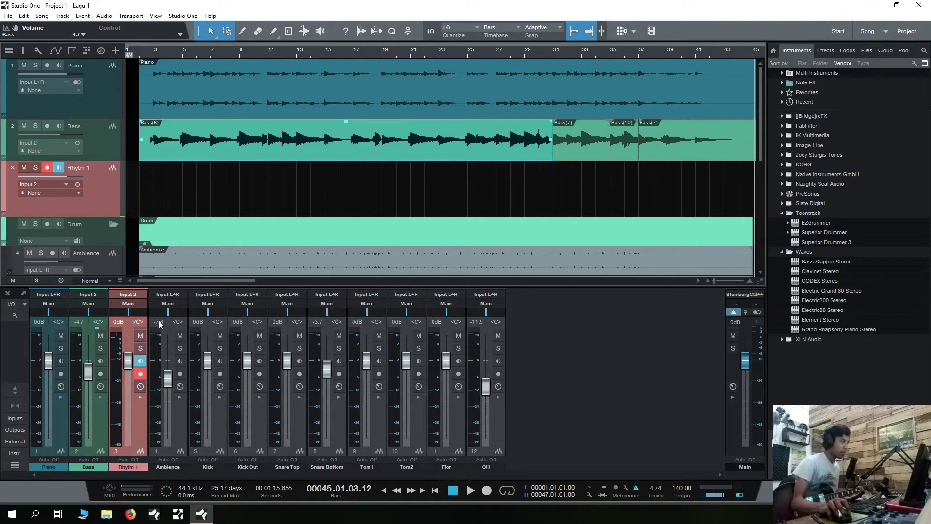
Expand the Rhytm 1 mixer channel, insert AmpliTube 4 from IK Multimedia, and reposition its window.
{"action": "left_click", "coordinate": [141, 397]}
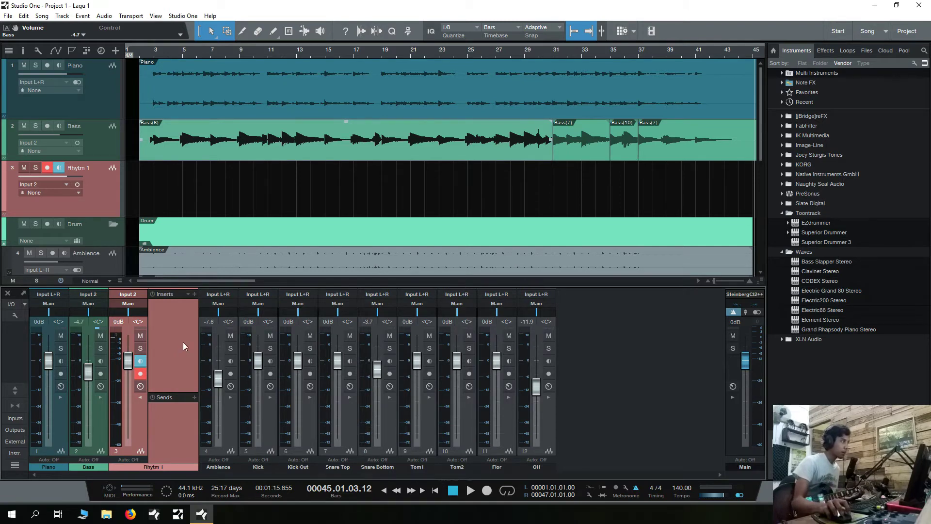
{"action": "left_click", "coordinate": [194, 294]}
{"action": "scroll", "coordinate": [241, 194], "scroll_direction": "down", "scroll_amount": 1}
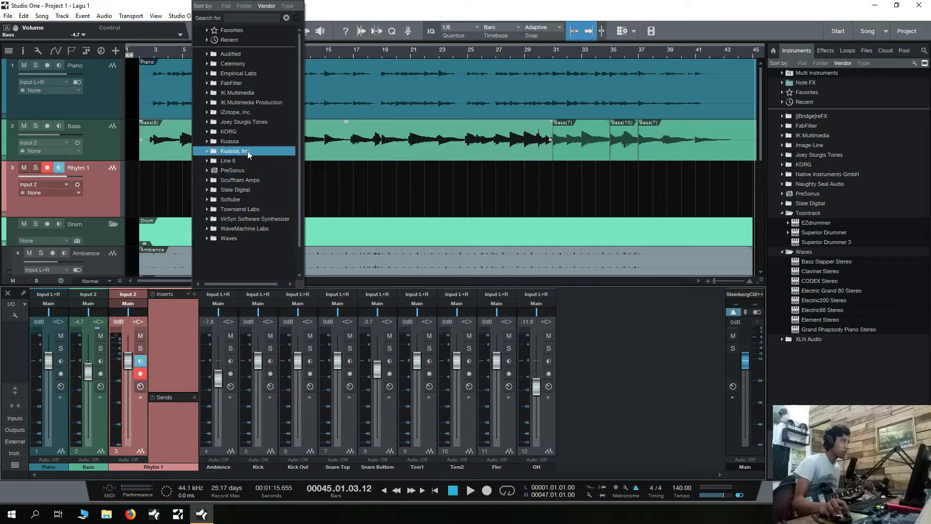
{"action": "left_click", "coordinate": [255, 93]}
{"action": "left_click", "coordinate": [265, 102]}
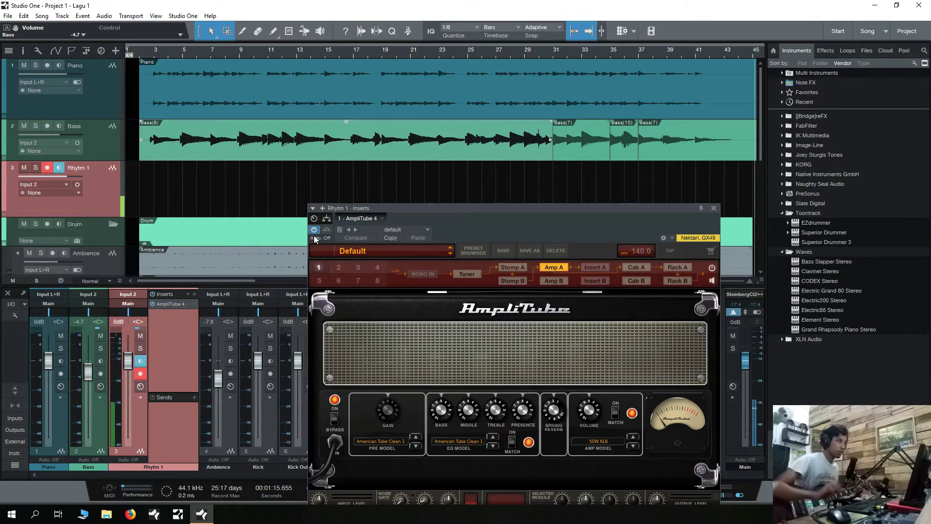
{"action": "left_click_drag", "start_coordinate": [536, 209], "coordinate": [461, 116]}
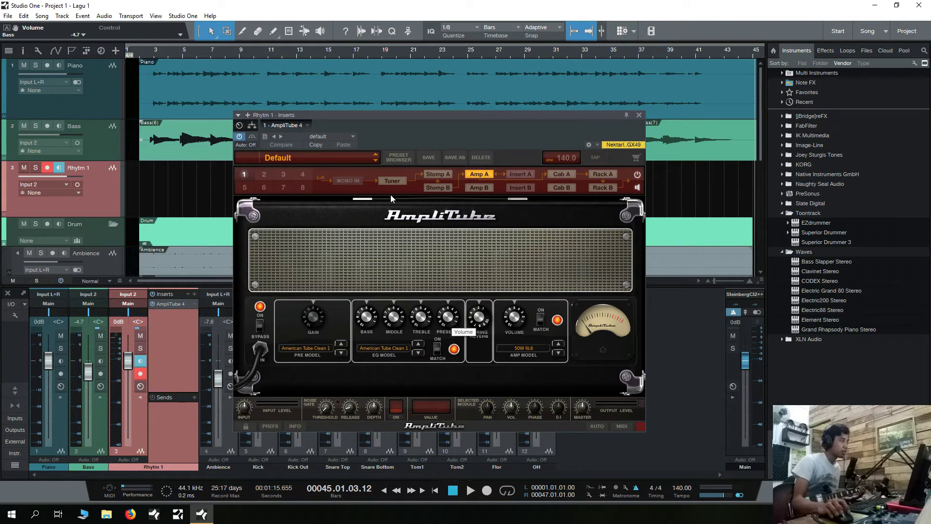
Switch on AmpliTube's tuner for tuning the guitar, and look at the Stomp A pedal slots.
{"action": "left_click", "coordinate": [390, 180]}
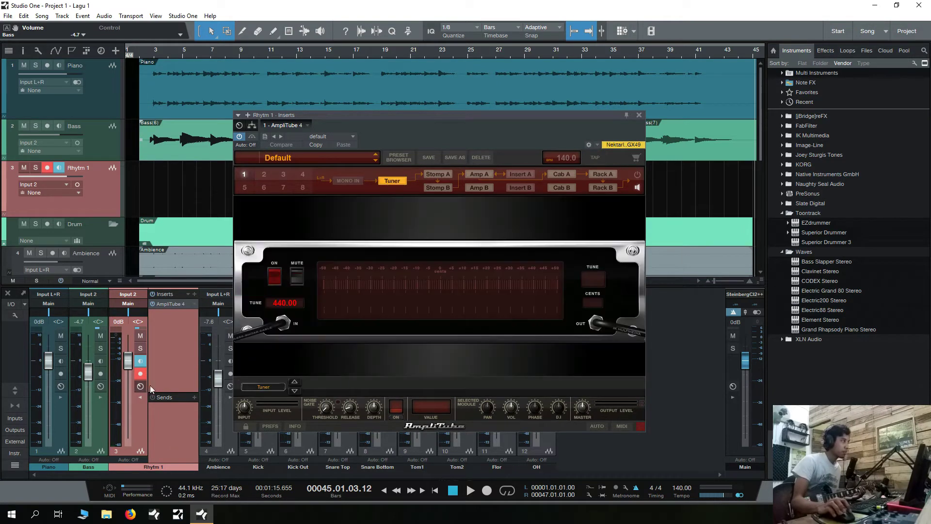
{"action": "left_click", "coordinate": [275, 275]}
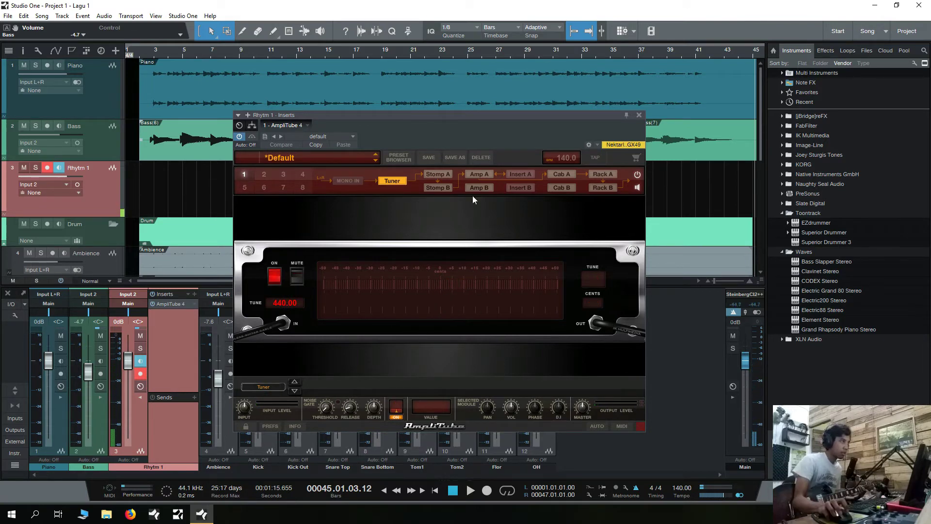
{"action": "left_click_drag", "start_coordinate": [467, 117], "coordinate": [462, 79]}
{"action": "left_click", "coordinate": [442, 136]}
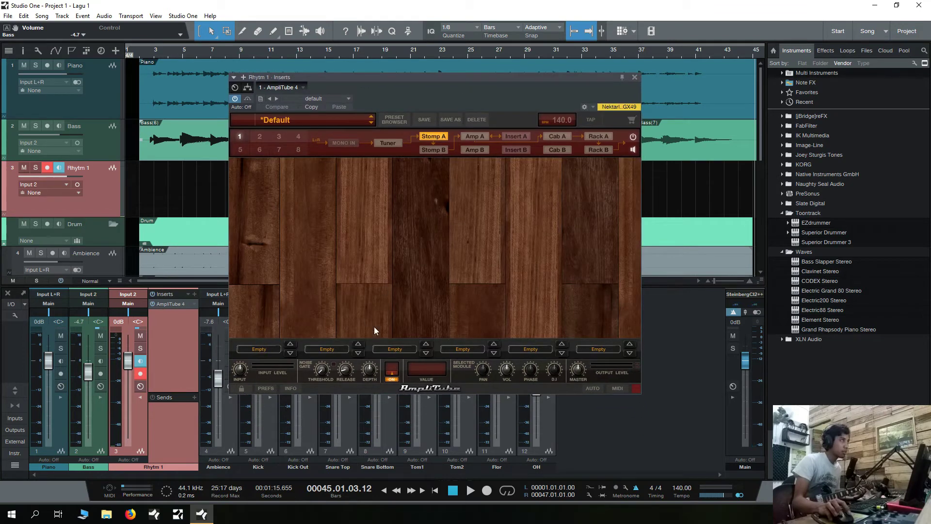
Try the Fender '57 Deluxe and Pro Junior amp models in AmpliTube's Amp A slot.
{"action": "left_click", "coordinate": [473, 135]}
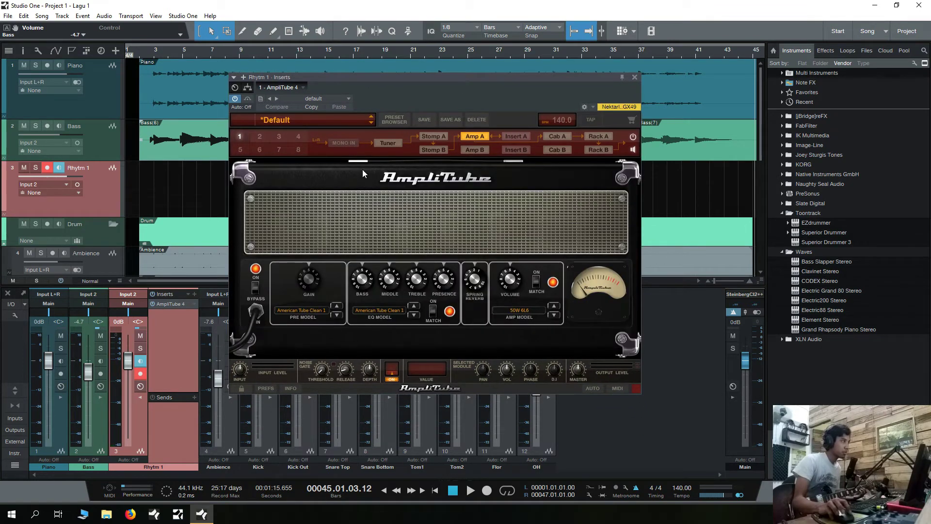
{"action": "left_click", "coordinate": [322, 310]}
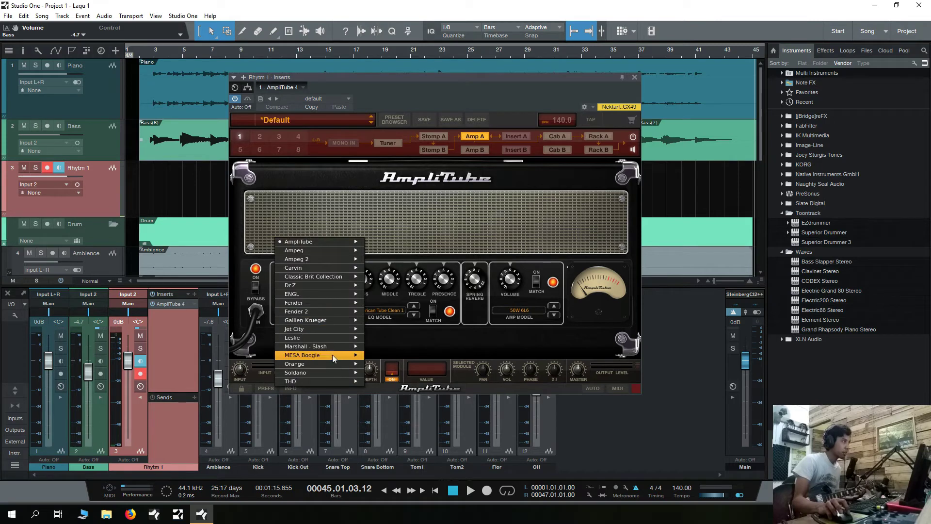
{"action": "mouse_move", "coordinate": [333, 302]}
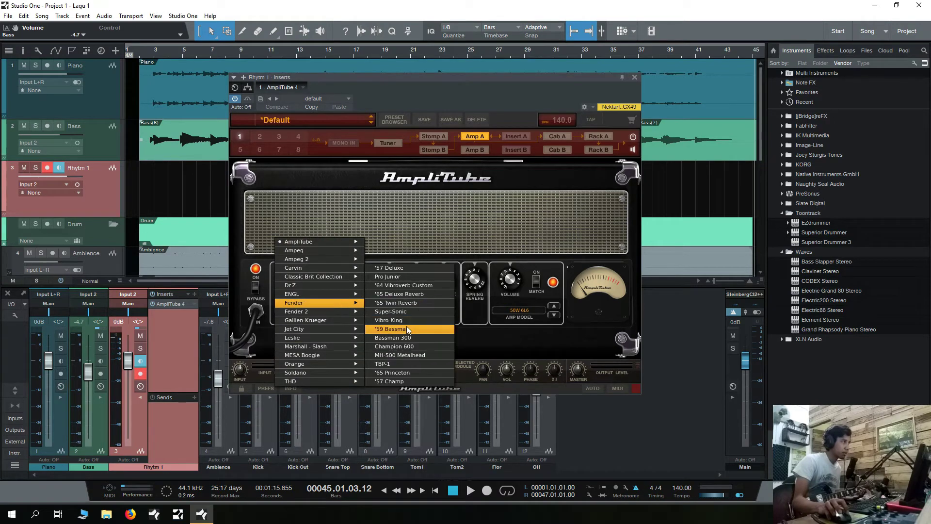
{"action": "left_click", "coordinate": [419, 267]}
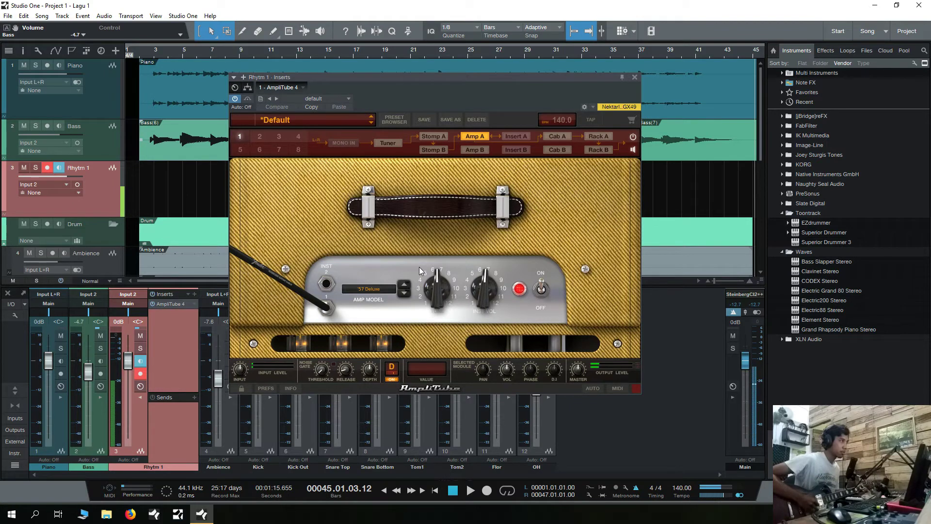
{"action": "left_click", "coordinate": [371, 287]}
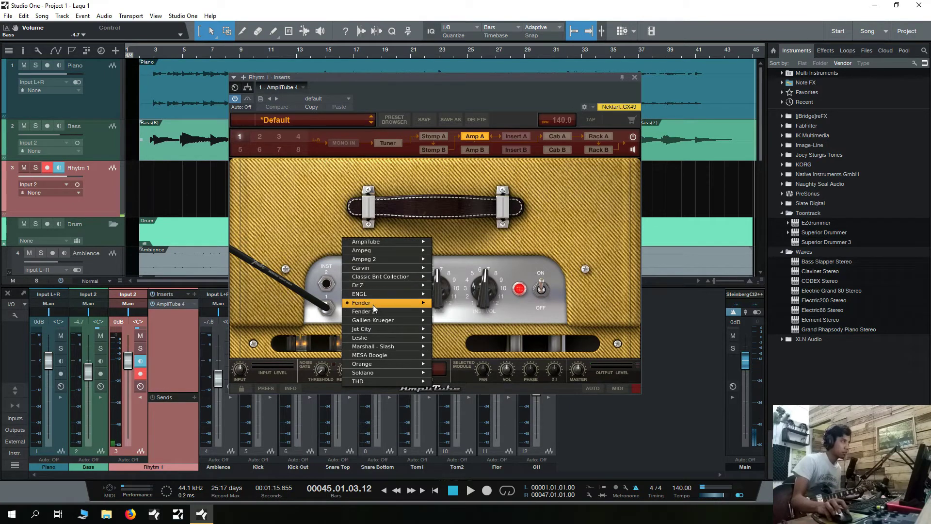
{"action": "mouse_move", "coordinate": [376, 306]}
{"action": "left_click", "coordinate": [467, 275]}
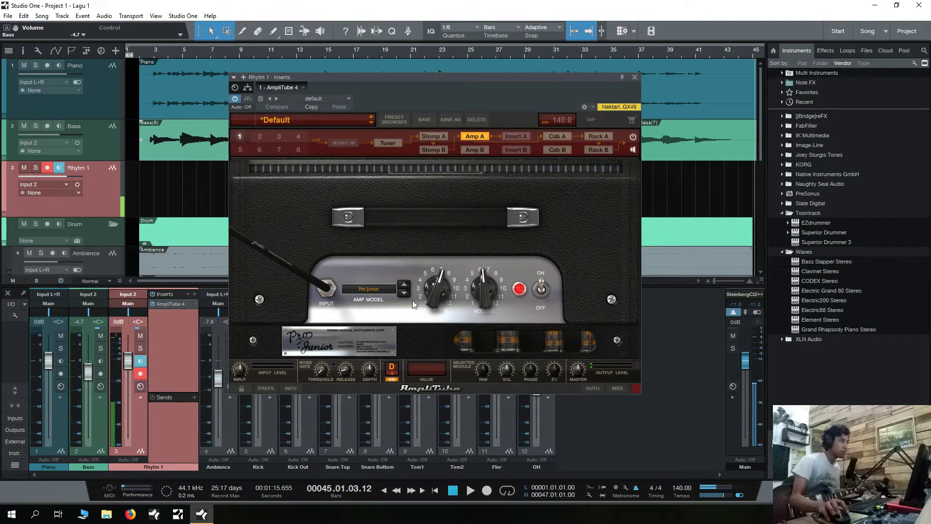
Choose the Fender '65 Deluxe Reverb for Amp A, set its volume to 2.5, and close the plug-in window.
{"action": "left_click", "coordinate": [389, 289]}
{"action": "mouse_move", "coordinate": [398, 302]}
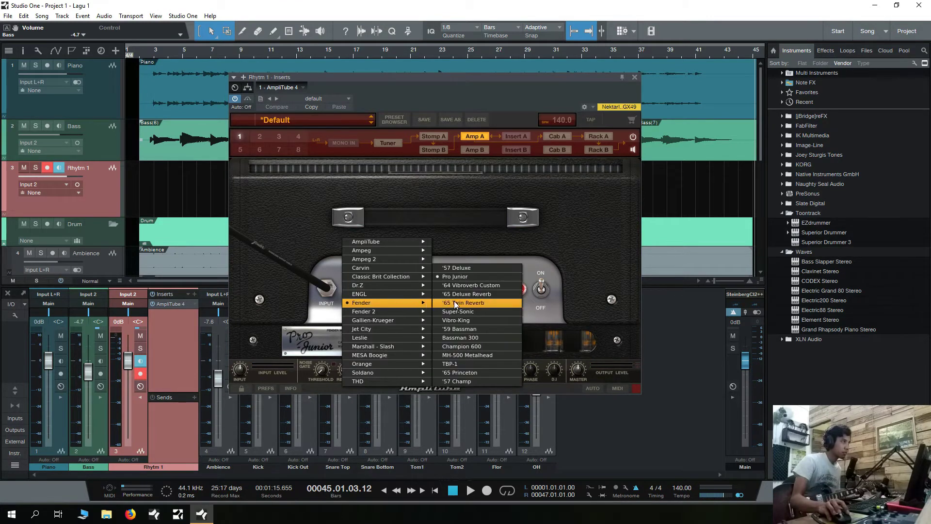
{"action": "left_click", "coordinate": [470, 293]}
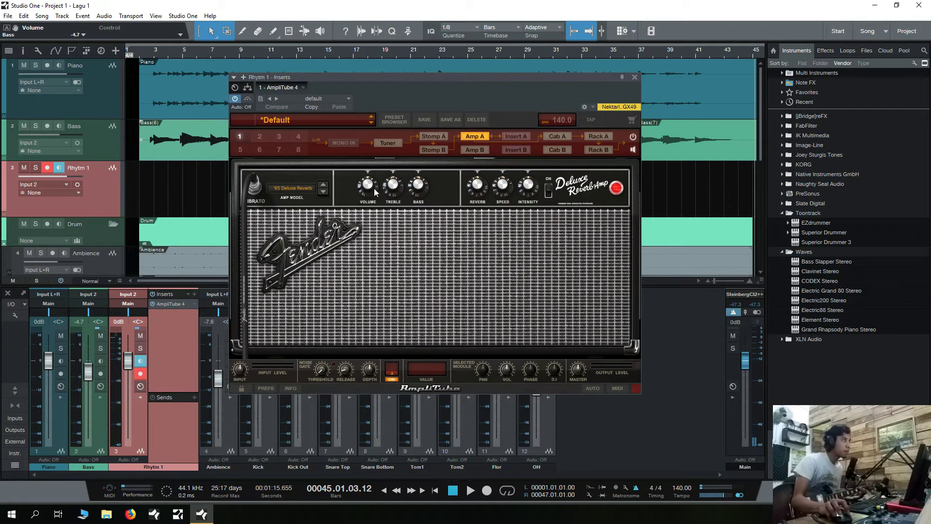
{"action": "left_click_drag", "start_coordinate": [377, 193], "coordinate": [374, 188]}
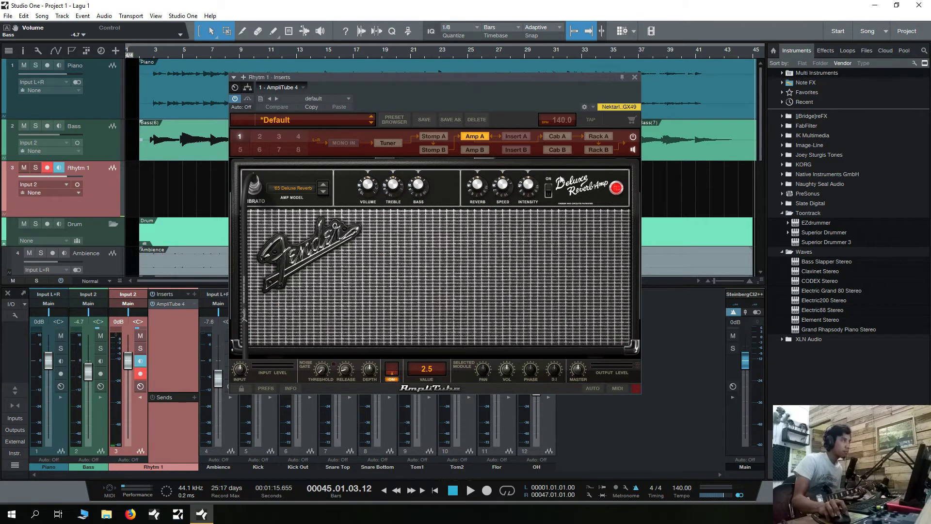
{"action": "left_click", "coordinate": [593, 137]}
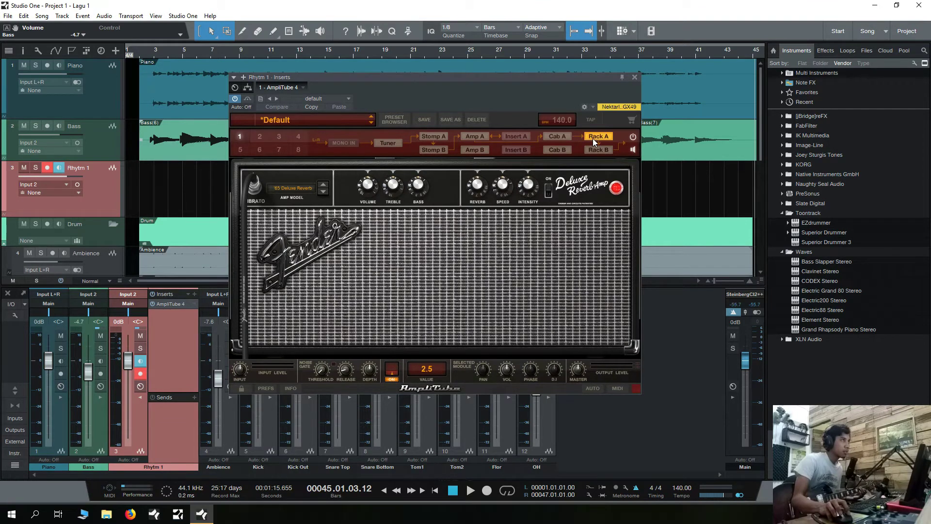
{"action": "left_click", "coordinate": [474, 136]}
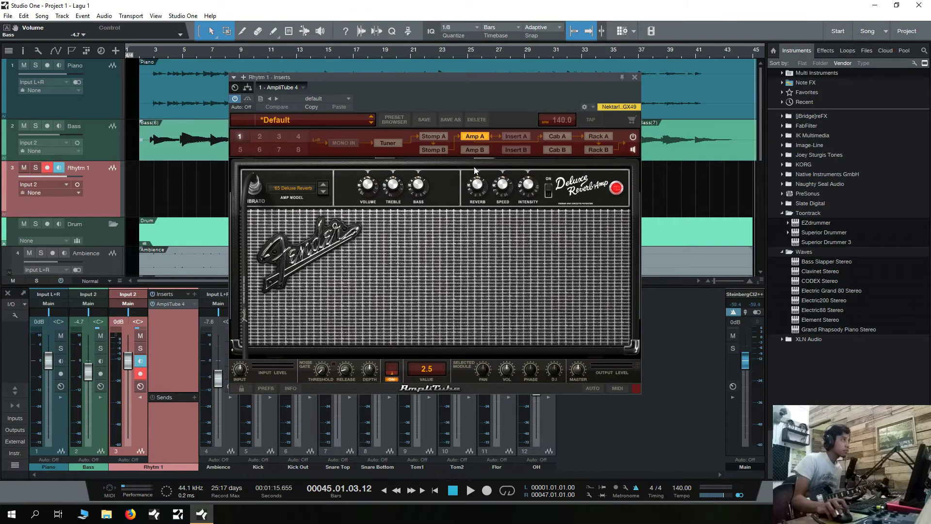
{"action": "left_click", "coordinate": [634, 78]}
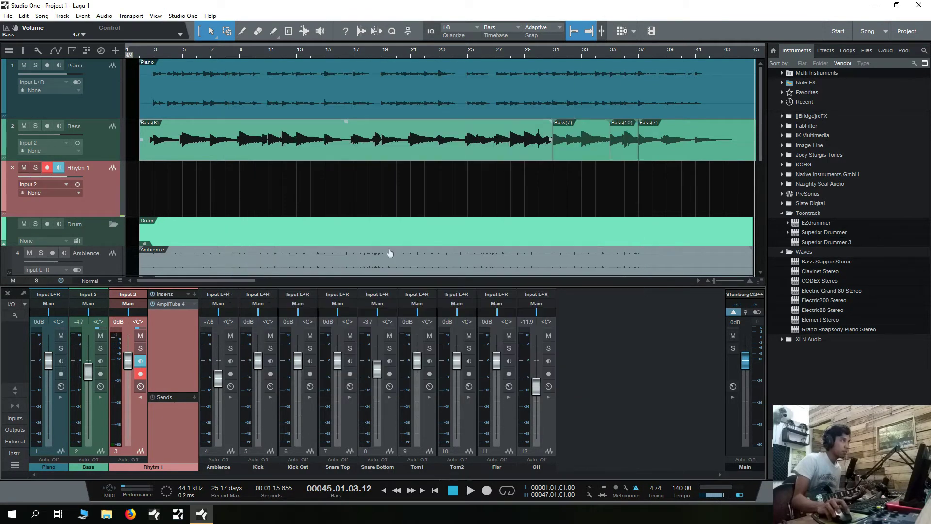
Record the rhythm guitar on the Rhytm 1 track from bar 1 to about bar 46.
{"action": "left_click", "coordinate": [217, 202]}
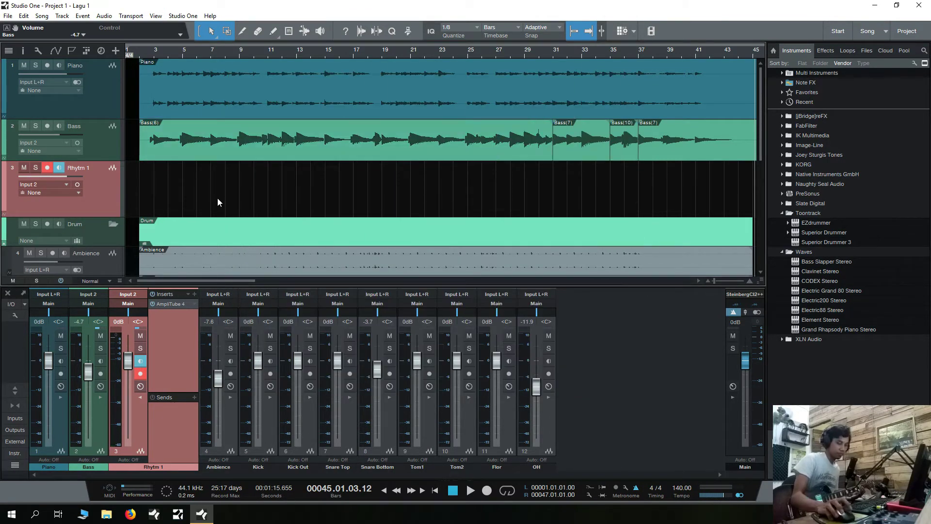
{"action": "left_click", "coordinate": [138, 51]}
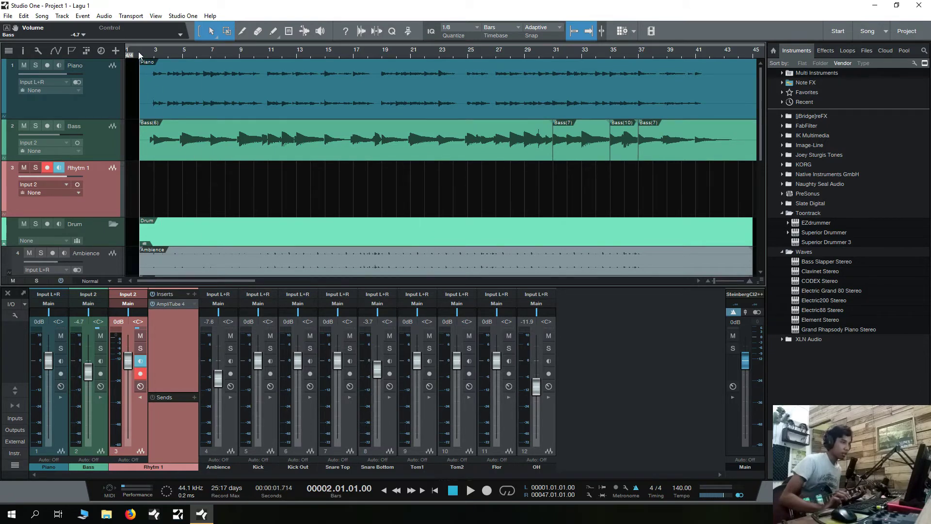
{"action": "key", "text": "Home"}
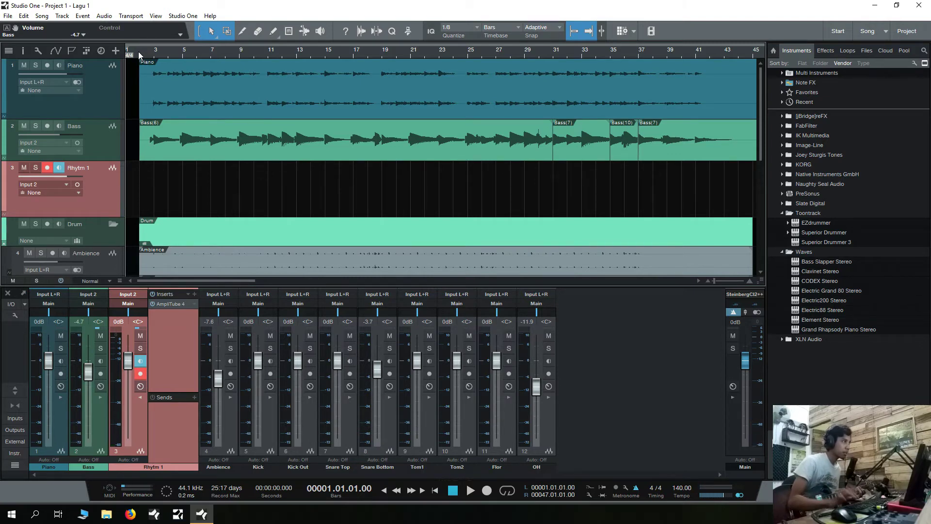
{"action": "left_click", "coordinate": [487, 490]}
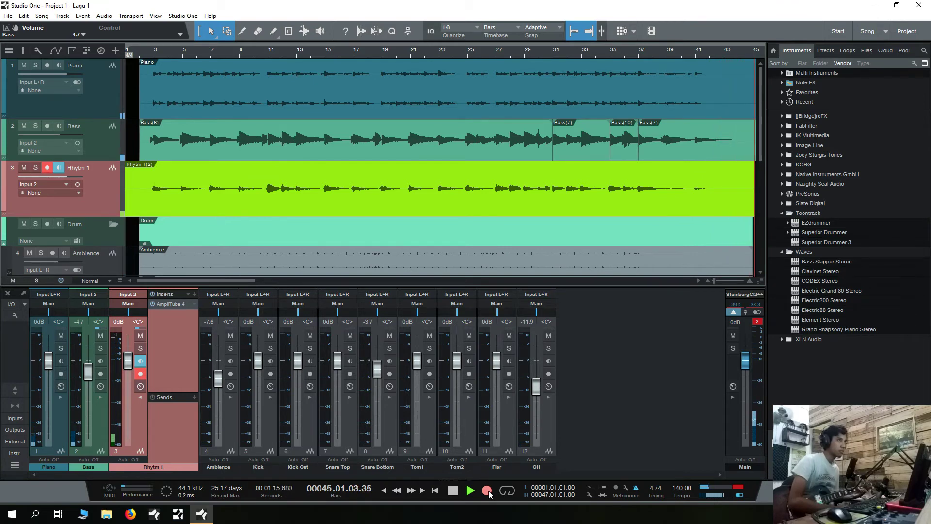
{"action": "left_click", "coordinate": [489, 492]}
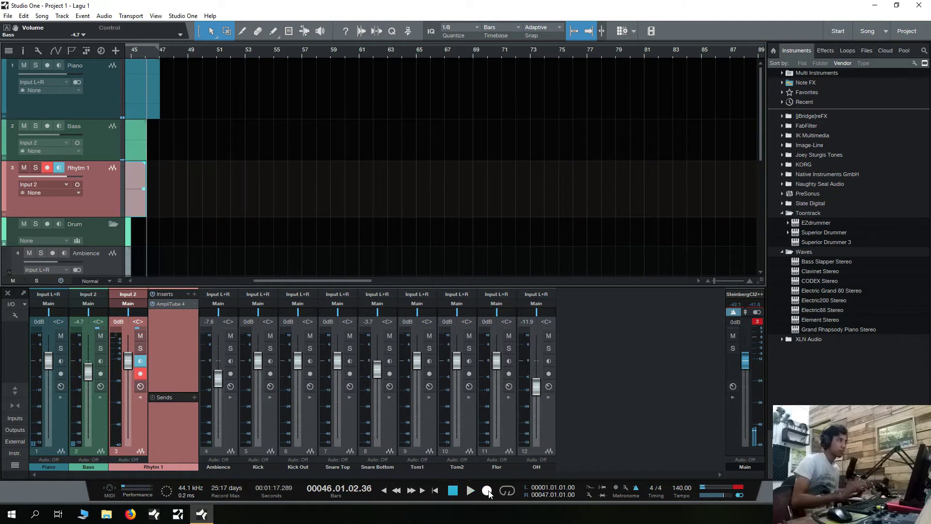
Trim the start of the Rhytm 1 clip to bar 2, and collapse the track's mixer channel.
{"action": "left_click_drag", "start_coordinate": [342, 280], "coordinate": [169, 279]}
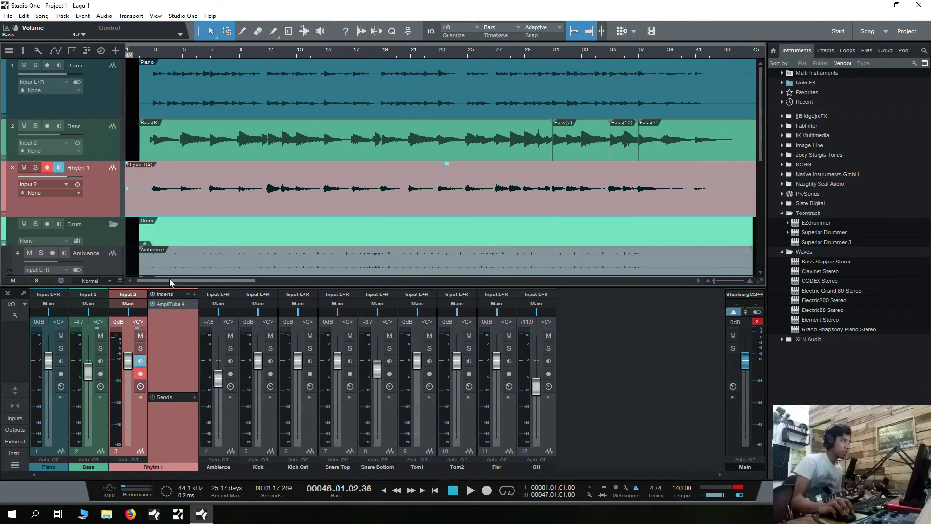
{"action": "left_click_drag", "start_coordinate": [129, 211], "coordinate": [140, 211]}
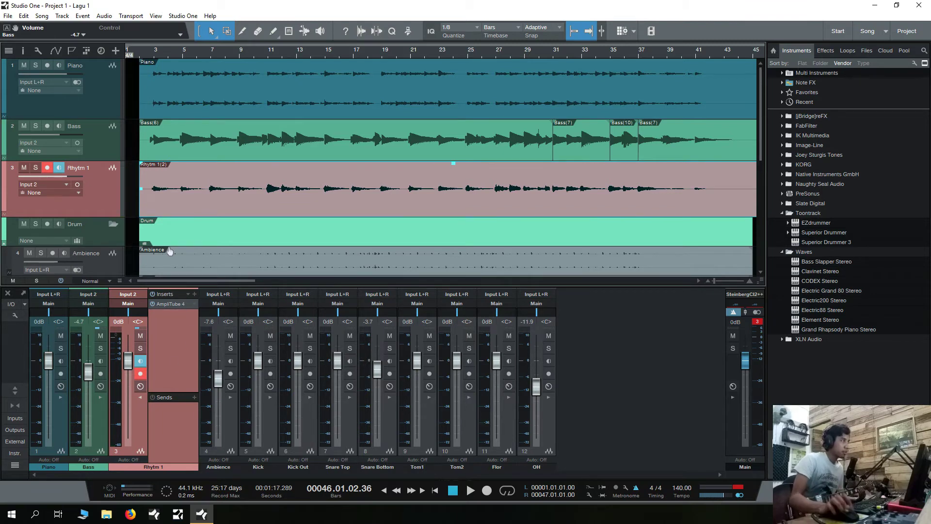
{"action": "left_click", "coordinate": [141, 398]}
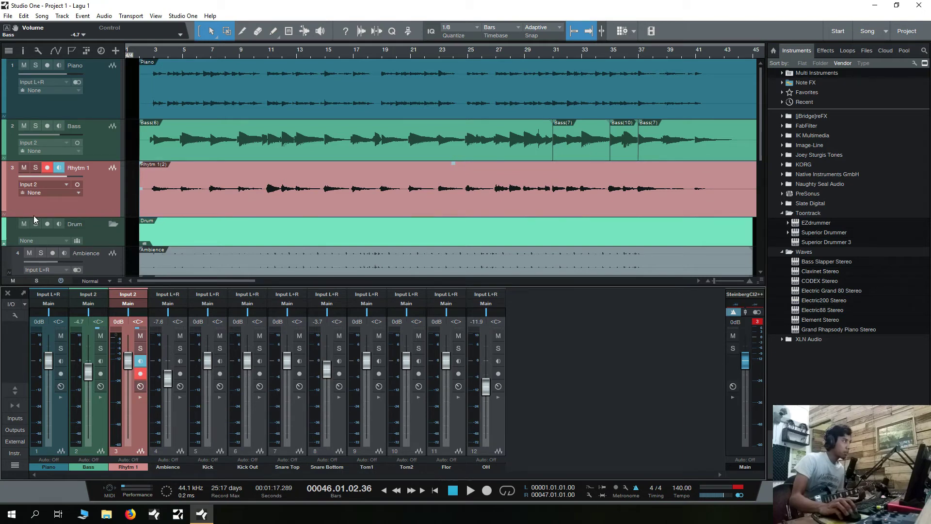
Reduce the Rhytm 1 track's height and expand its mixer channel to show the inserts and sends.
{"action": "left_click_drag", "start_coordinate": [40, 217], "coordinate": [41, 202]}
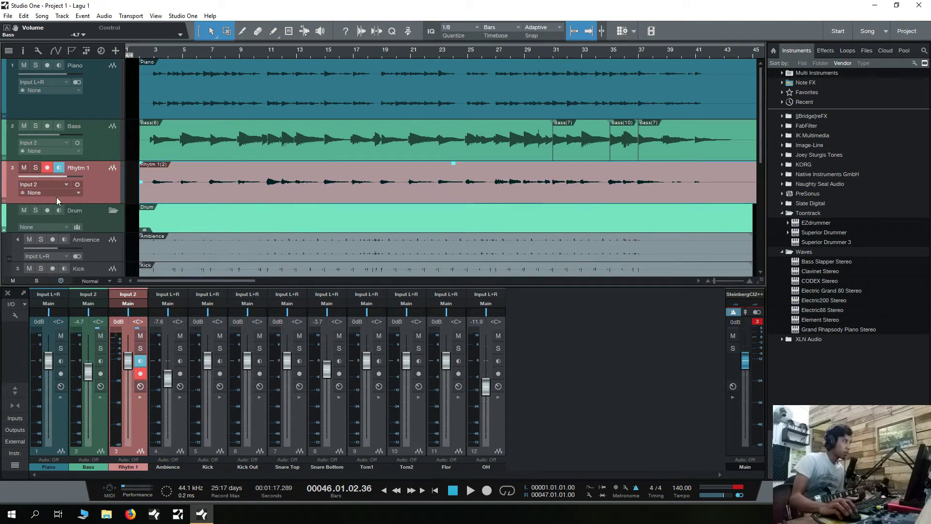
{"action": "left_click", "coordinate": [141, 397]}
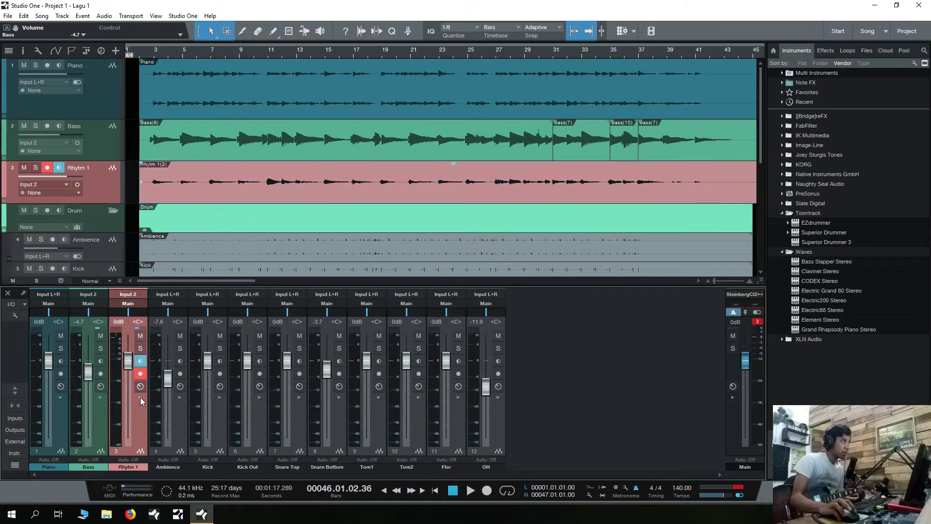
{"action": "left_click", "coordinate": [141, 397]}
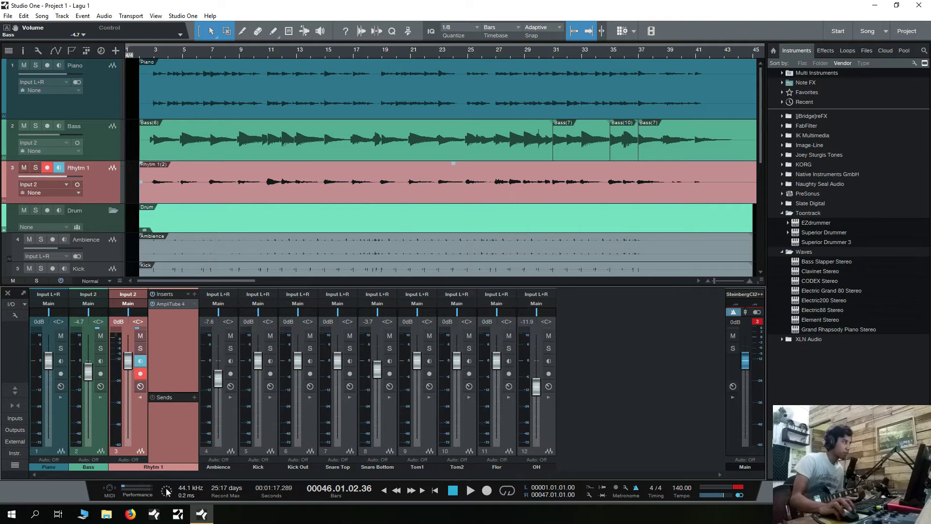
Examine the CPU load per device in the Performance Monitor, and look through the Rhytm 1 track's options.
{"action": "left_click", "coordinate": [145, 489]}
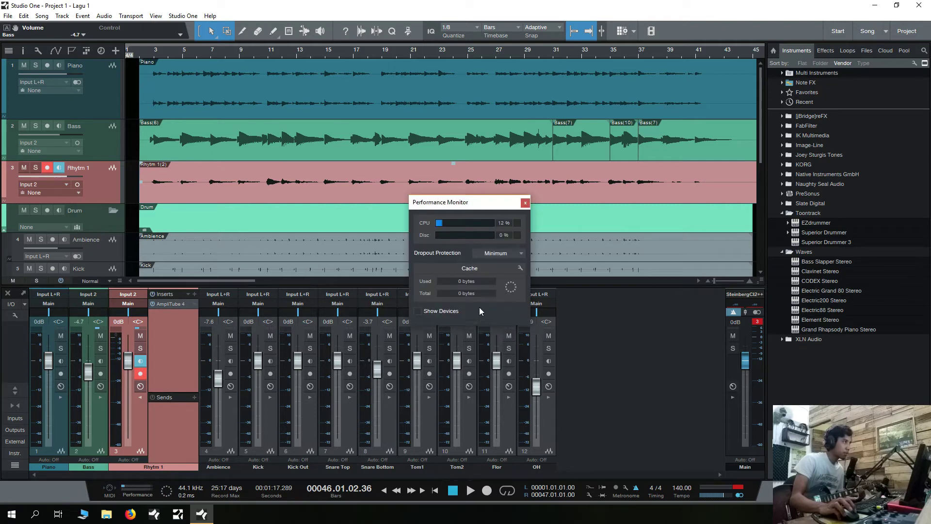
{"action": "left_click", "coordinate": [418, 311]}
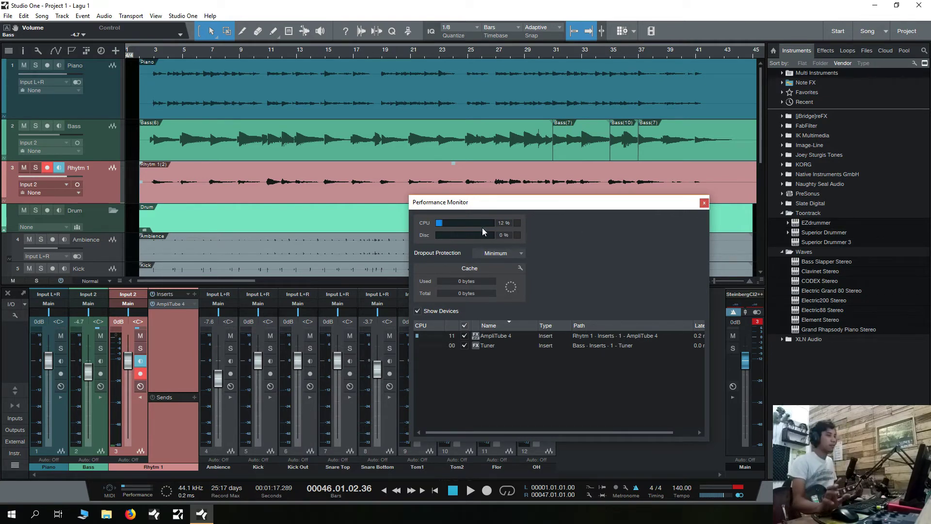
{"action": "left_click", "coordinate": [703, 203]}
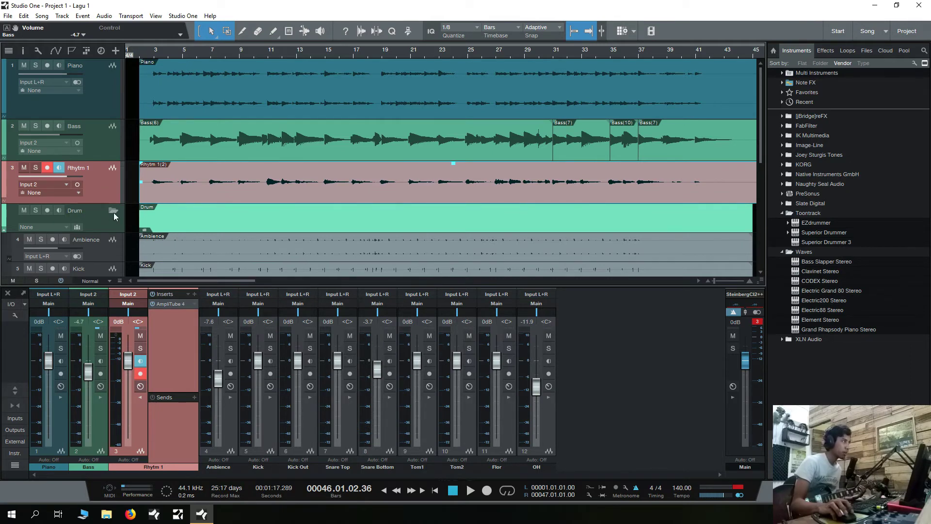
{"action": "right_click", "coordinate": [101, 186]}
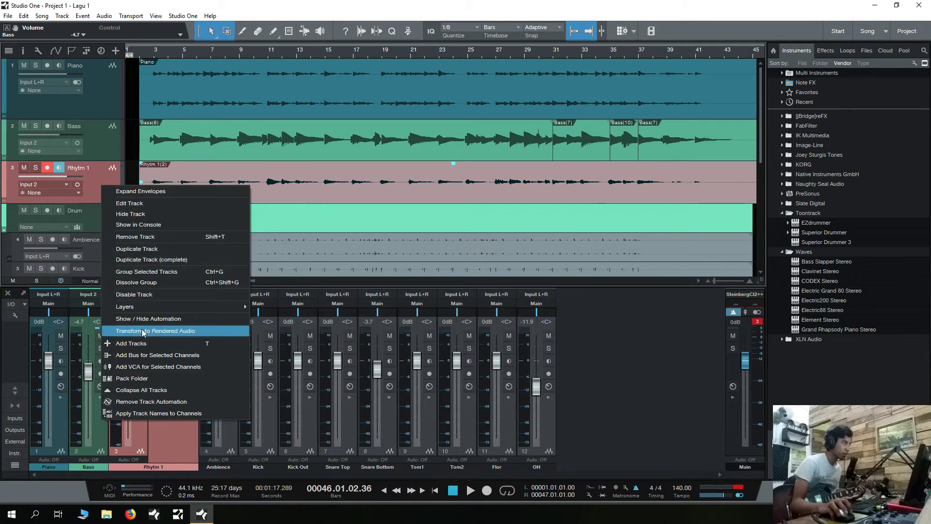
{"action": "left_click", "coordinate": [162, 438]}
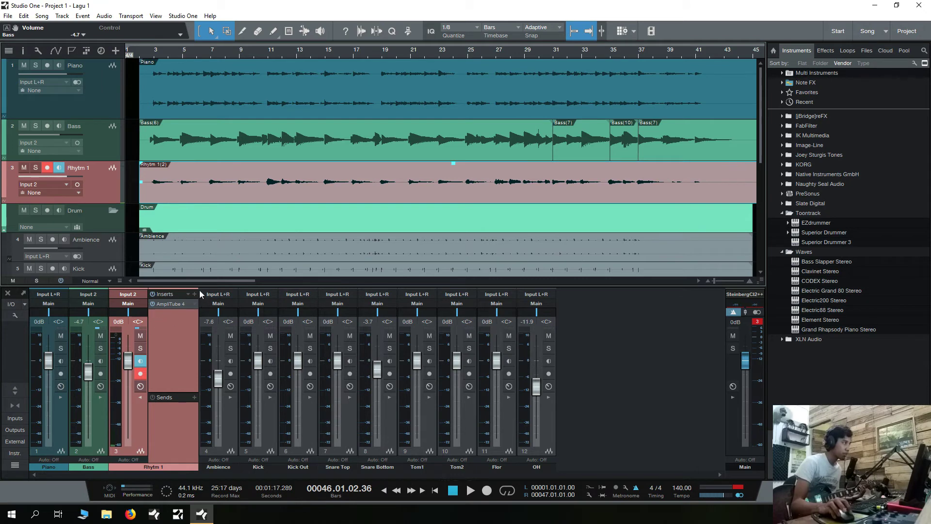
Show the input channels in the console and disarm recording on the Rhytm 1 track.
{"action": "left_click", "coordinate": [21, 418]}
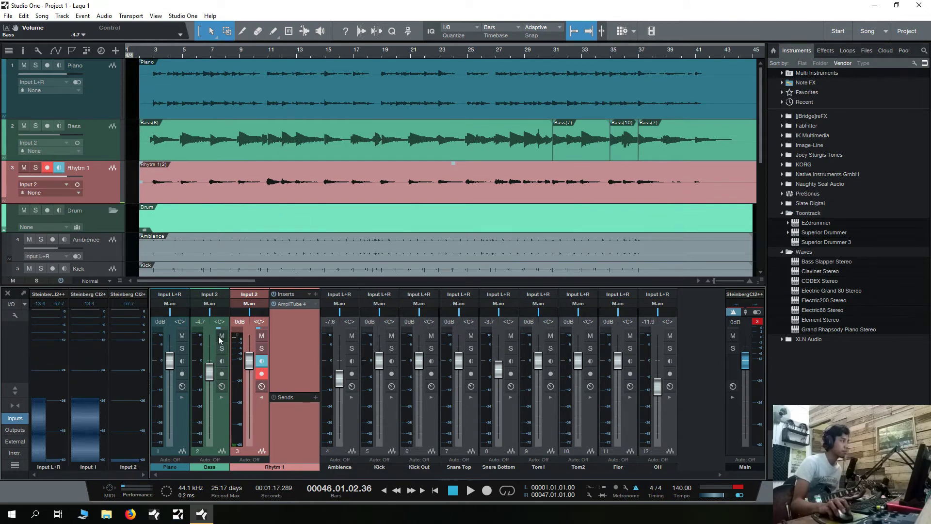
{"action": "left_click", "coordinate": [108, 200]}
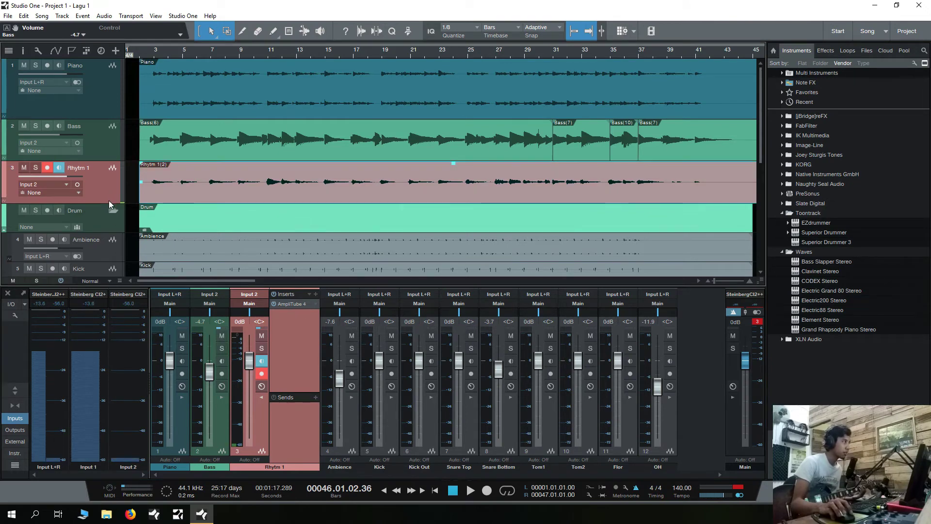
{"action": "left_click", "coordinate": [262, 374]}
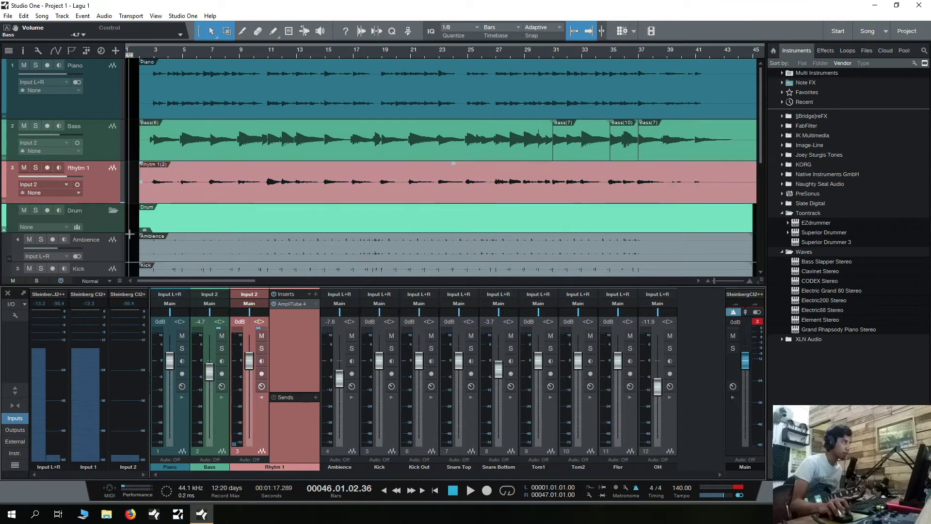
Add one mono audio track named Rhytm 2.
{"action": "left_click", "coordinate": [118, 50]}
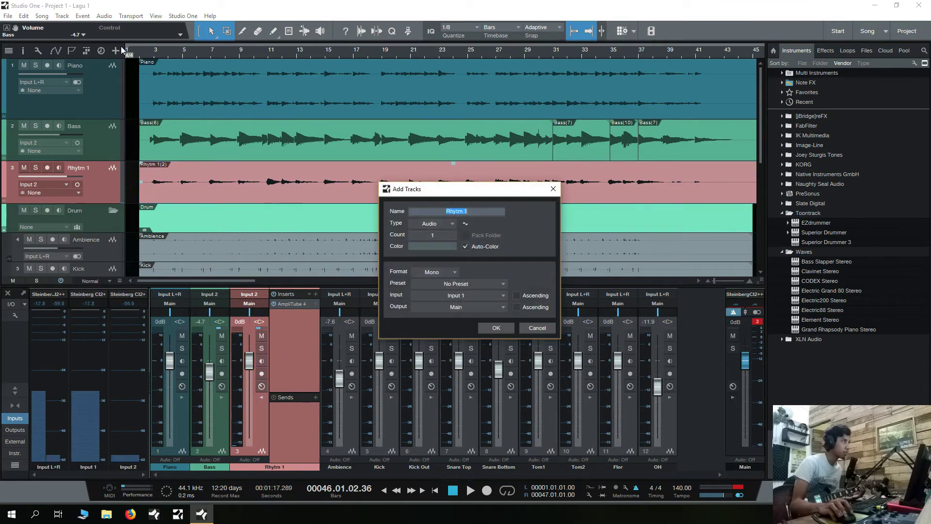
{"action": "left_click", "coordinate": [486, 214]}
{"action": "key", "text": "BackSpace"}
{"action": "type", "text": "2"}
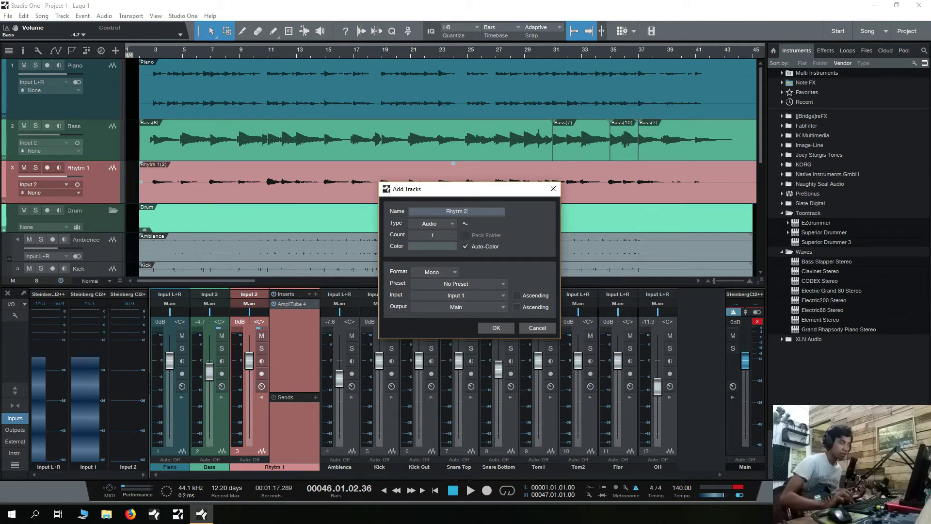
{"action": "left_click", "coordinate": [497, 328]}
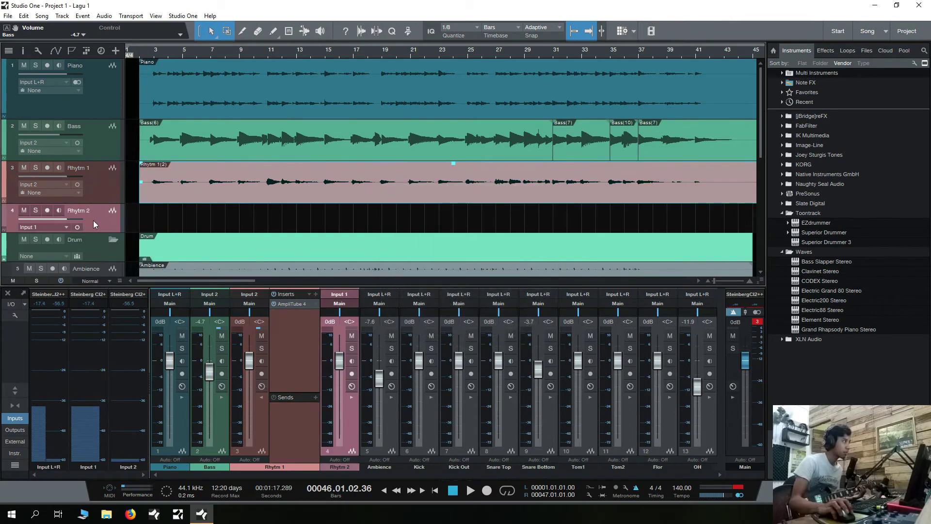
Set the Rhytm 2 track's input to Input 2 and arm it for recording.
{"action": "left_click", "coordinate": [68, 227]}
{"action": "left_click", "coordinate": [66, 255]}
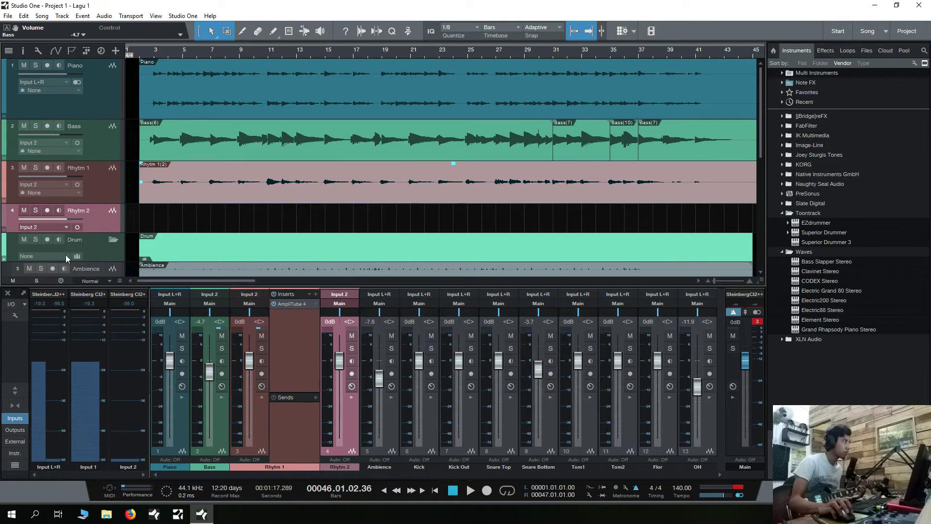
{"action": "left_click", "coordinate": [46, 210]}
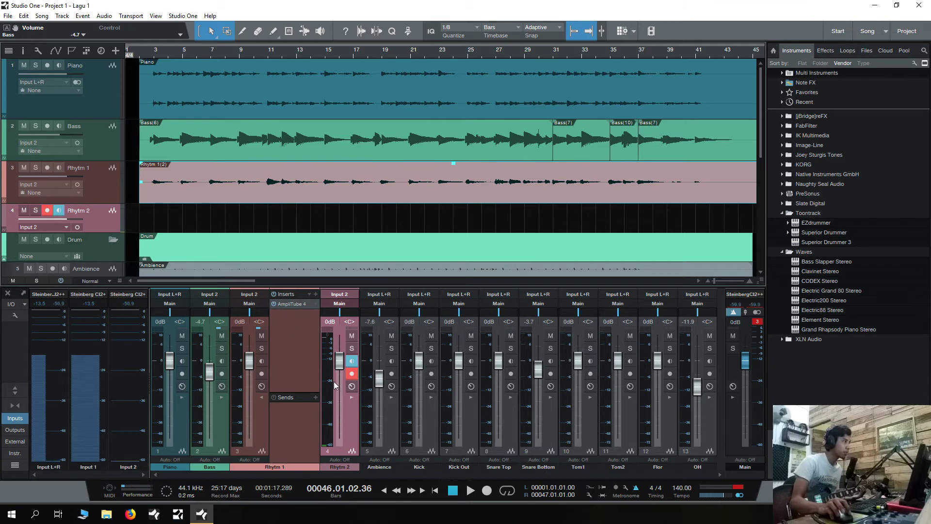
{"action": "left_click", "coordinate": [351, 397]}
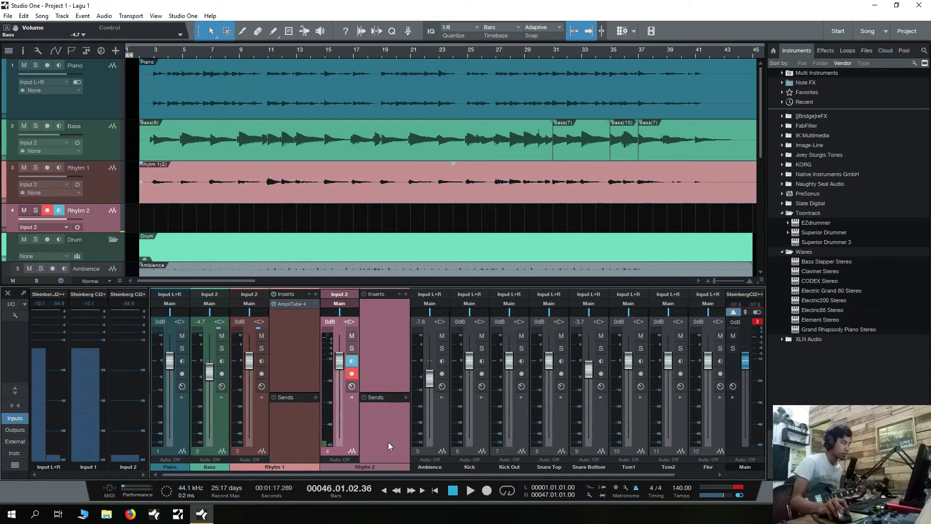
{"action": "left_click", "coordinate": [352, 397]}
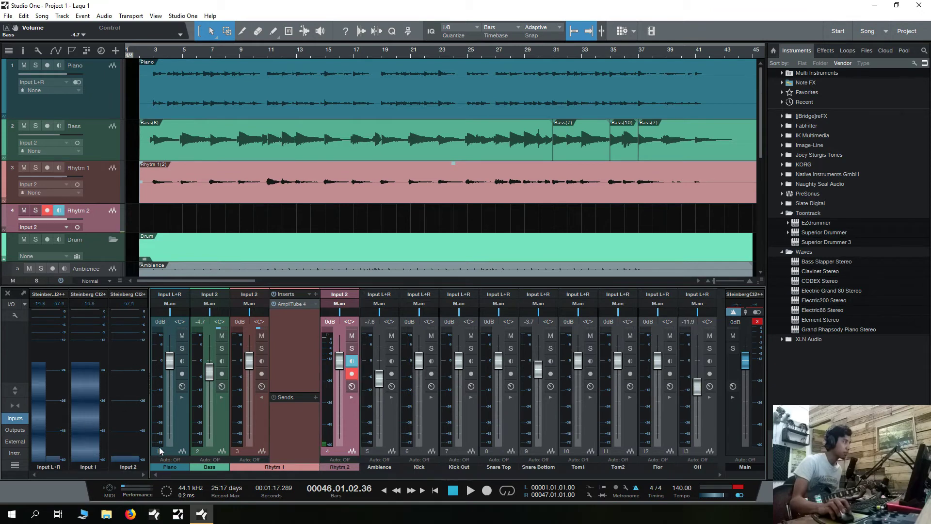
Detach the console into its own window and enlarge it to show more channels.
{"action": "left_click", "coordinate": [23, 293]}
{"action": "left_click_drag", "start_coordinate": [327, 120], "coordinate": [310, 90]}
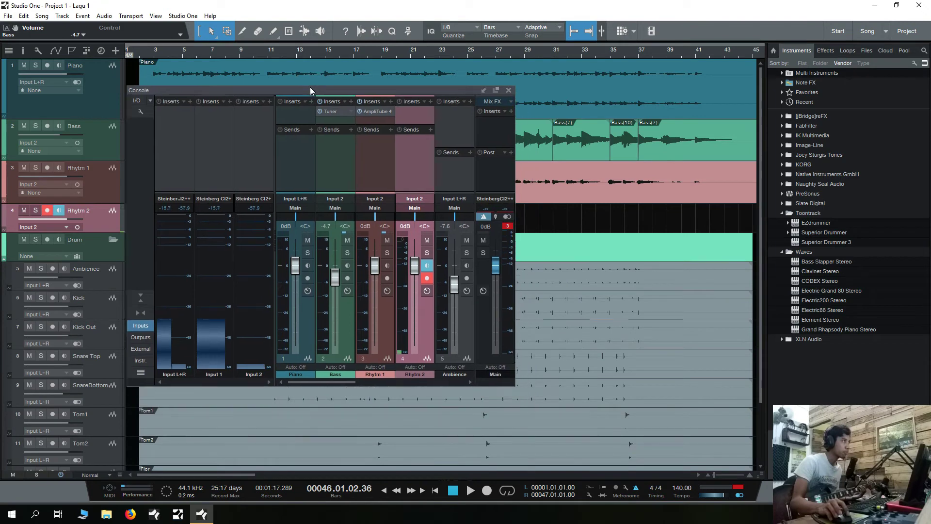
{"action": "left_click_drag", "start_coordinate": [512, 386], "coordinate": [712, 445]}
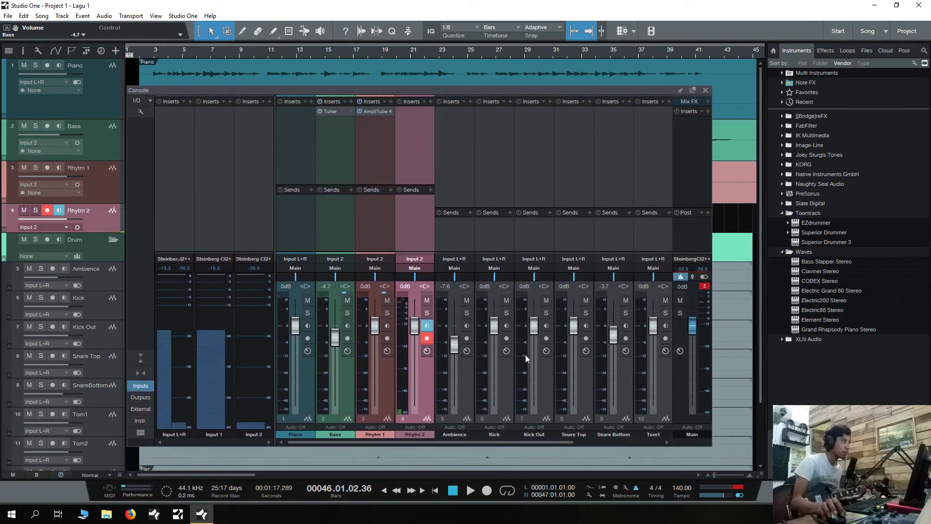
{"action": "left_click", "coordinate": [222, 165]}
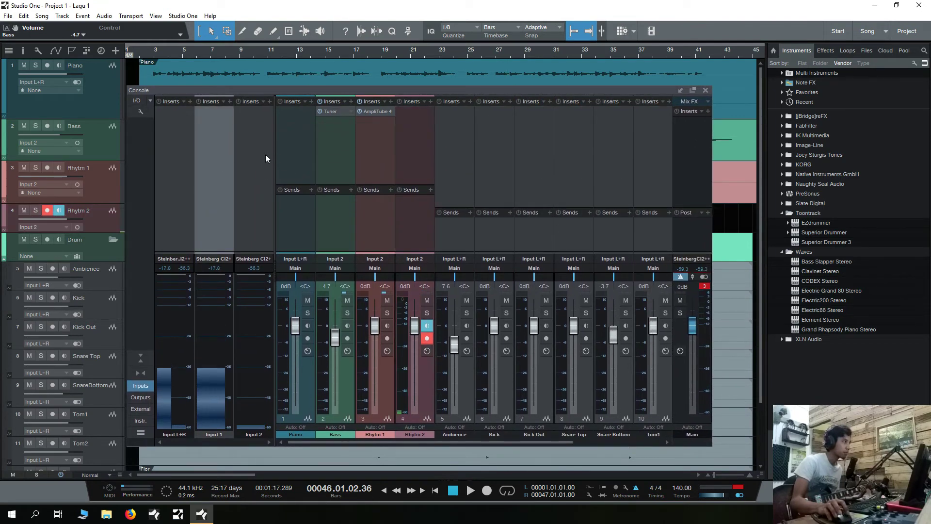
{"action": "left_click", "coordinate": [261, 142]}
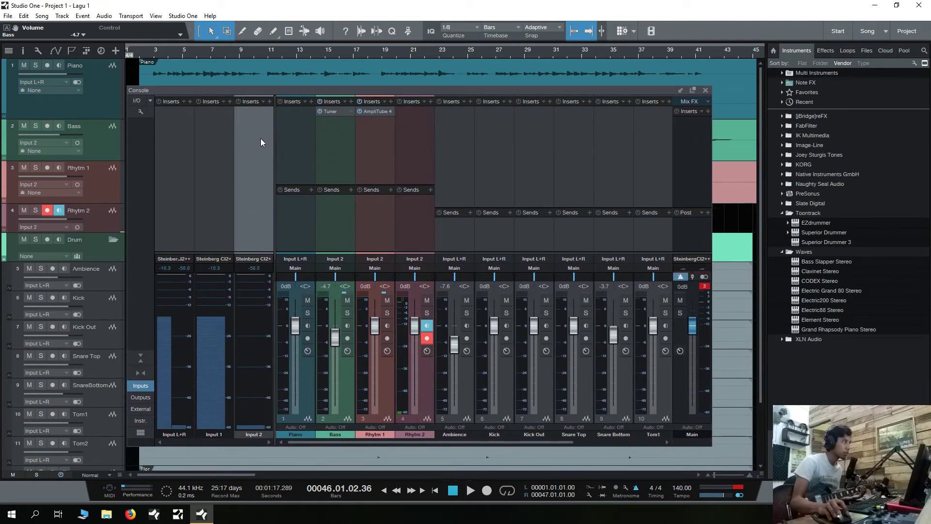
{"action": "left_click", "coordinate": [270, 101]}
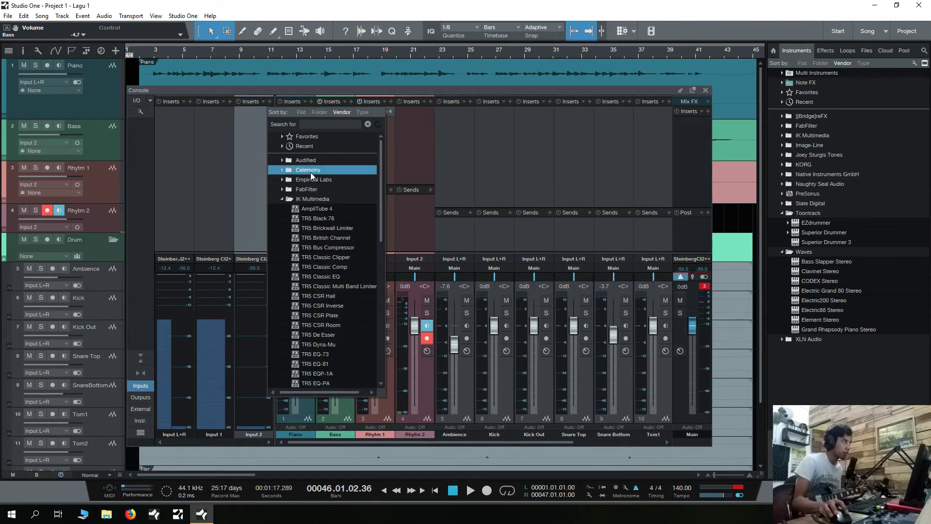
{"action": "left_click", "coordinate": [254, 134]}
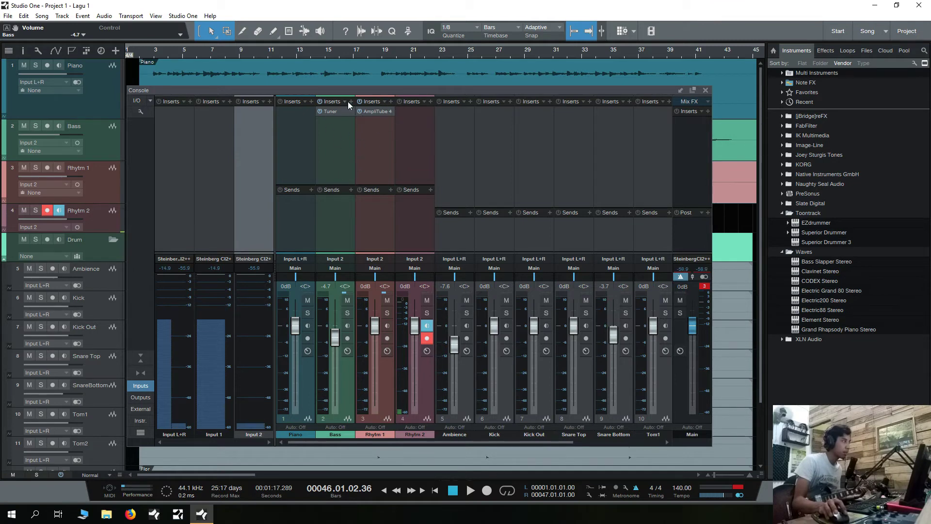
Copy AmpliTube 4 from the Rhytm 1 channel to the Input 2 inserts, and check its amp settings.
{"action": "left_click_drag", "start_coordinate": [347, 89], "coordinate": [352, 89]}
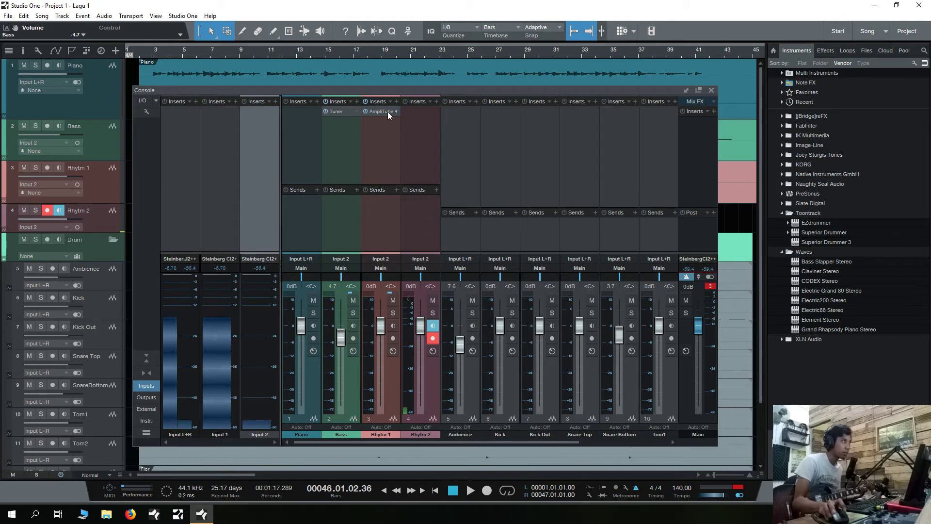
{"action": "left_click_drag", "start_coordinate": [388, 112], "coordinate": [261, 124]}
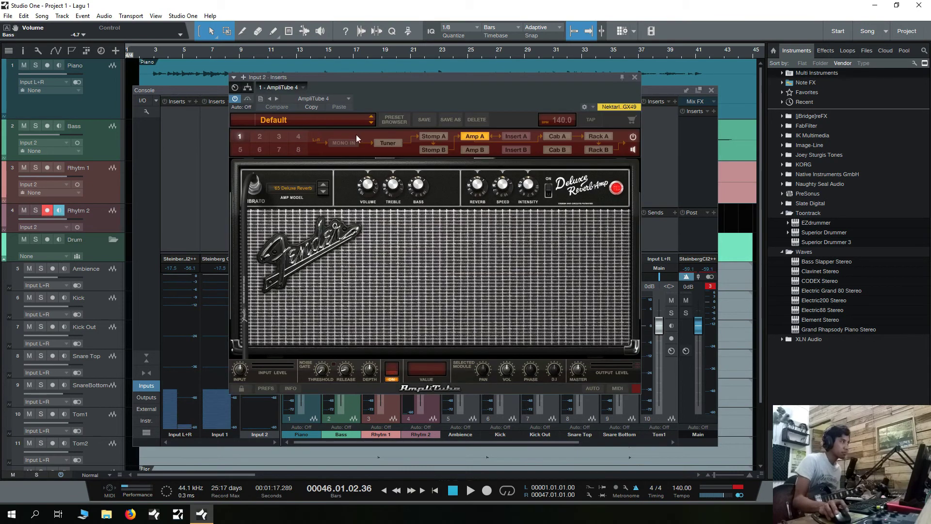
{"action": "left_click", "coordinate": [634, 78]}
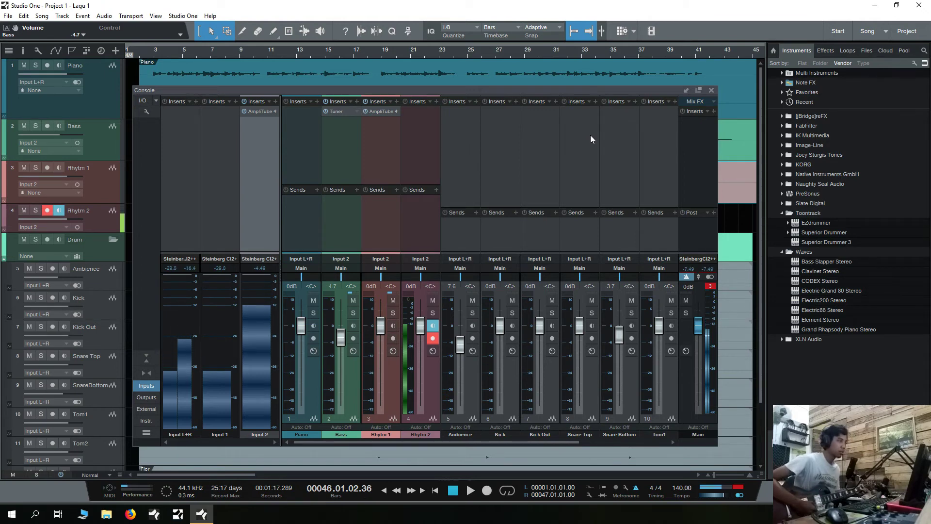
{"action": "left_click", "coordinate": [260, 112]}
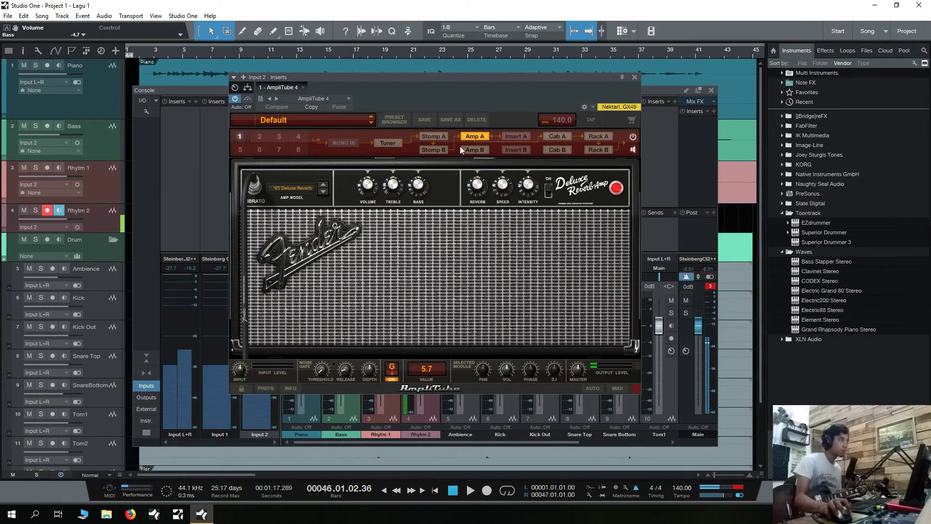
{"action": "left_click", "coordinate": [634, 77]}
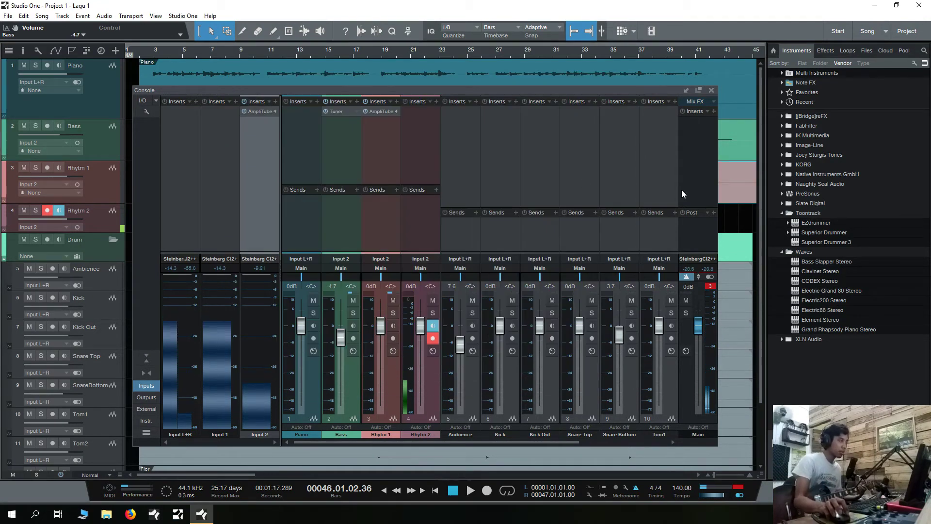
Close the console window and increase the Rhytm 2 track's height.
{"action": "left_click", "coordinate": [711, 91]}
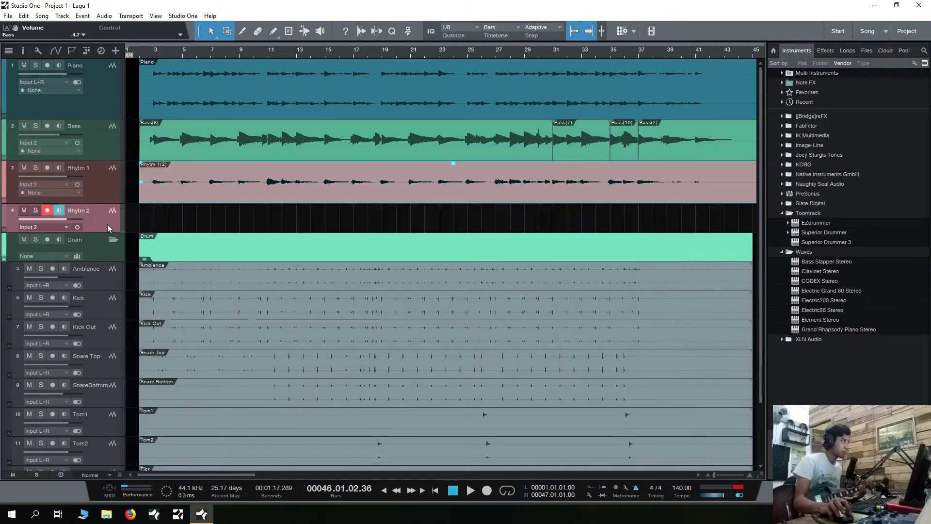
{"action": "left_click_drag", "start_coordinate": [113, 231], "coordinate": [111, 264]}
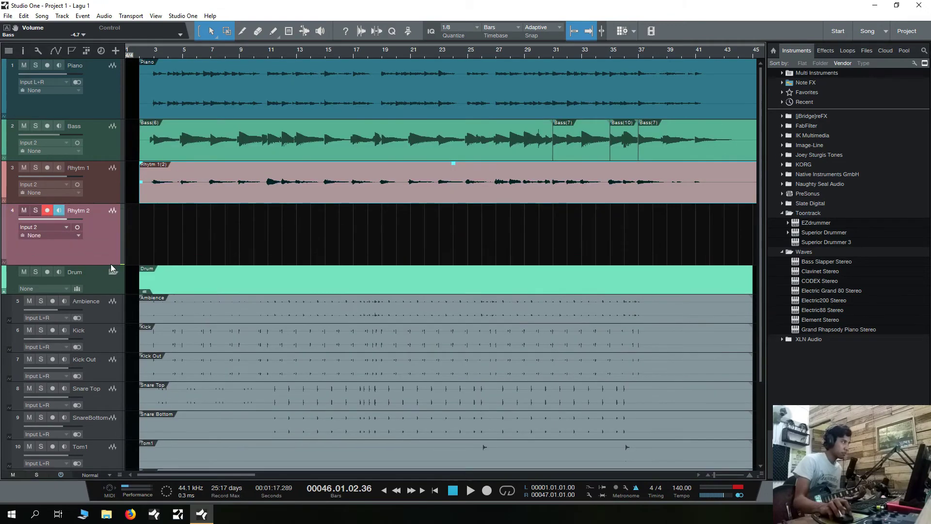
{"action": "left_click", "coordinate": [153, 234]}
Record the second rhythm guitar on the Rhytm 2 track from bar 1 to about bar 45.
{"action": "key", "text": "Home"}
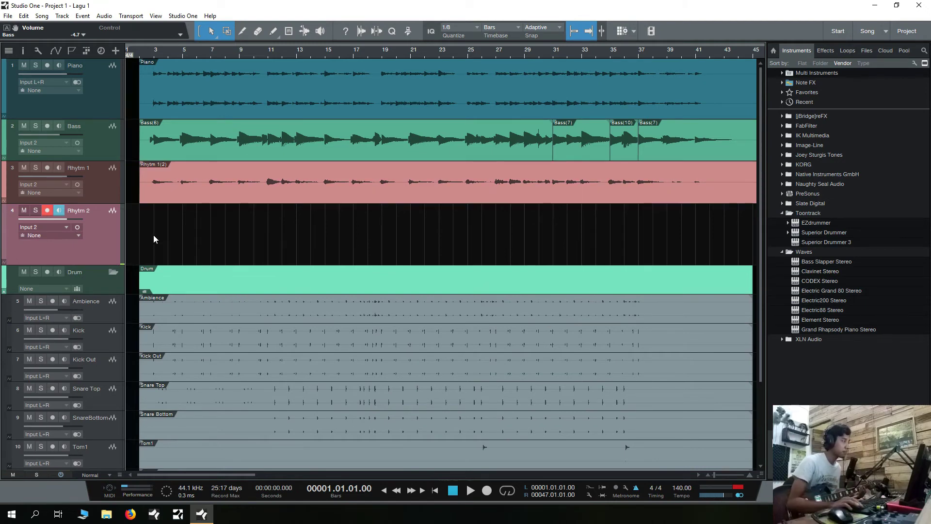
{"action": "key", "text": "KP_Multiply"}
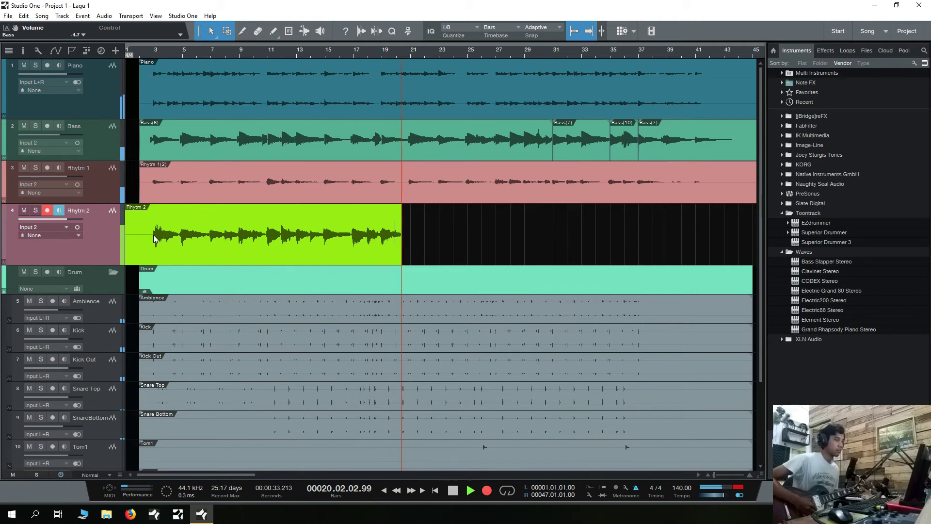
{"action": "key", "text": "space"}
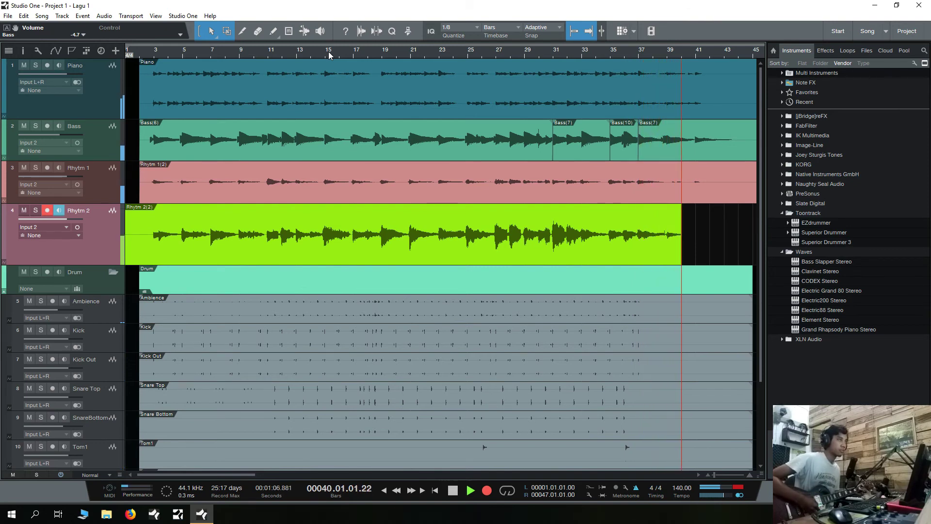
{"action": "key", "text": "space"}
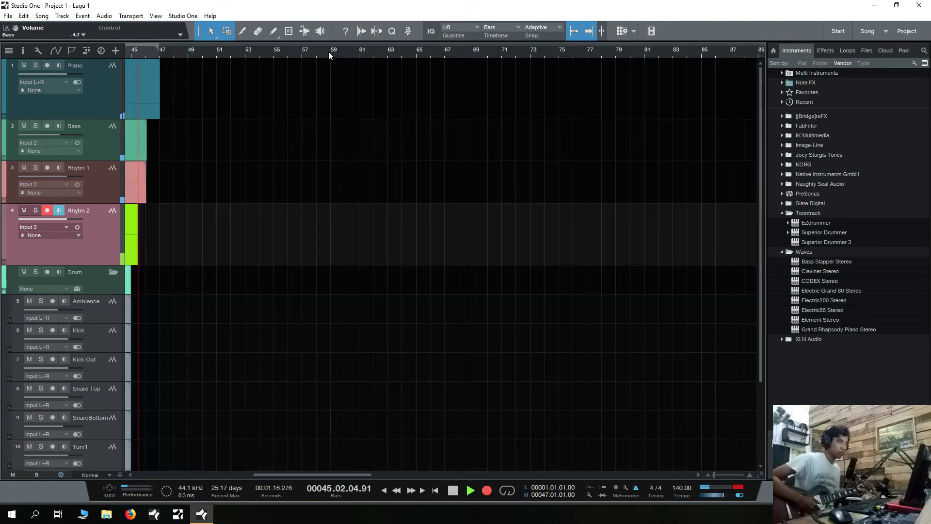
Load the Default preset in AmpliTube 4 on the Input 2 channel, and play the song from about bar 2.
{"action": "right_click", "coordinate": [218, 170]}
{"action": "left_click", "coordinate": [262, 265]}
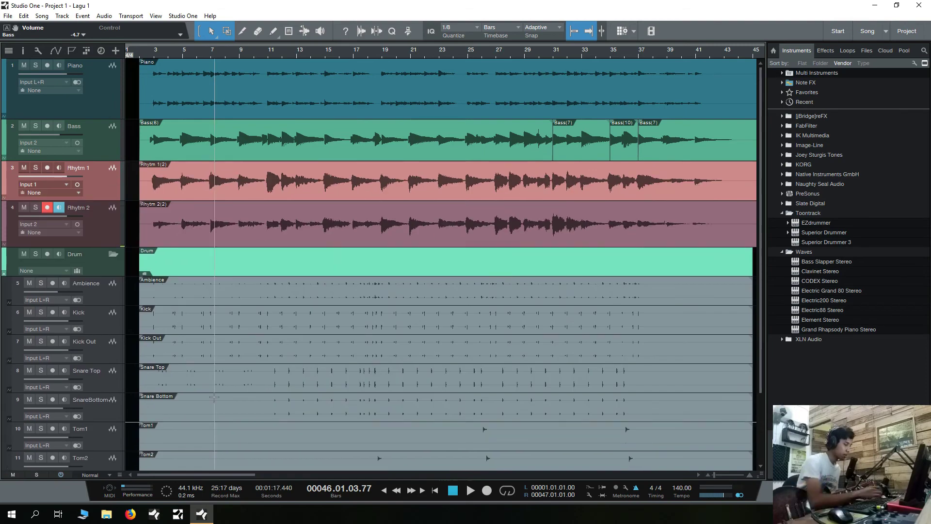
{"action": "key", "text": "F3"}
{"action": "double_click", "coordinate": [260, 117]}
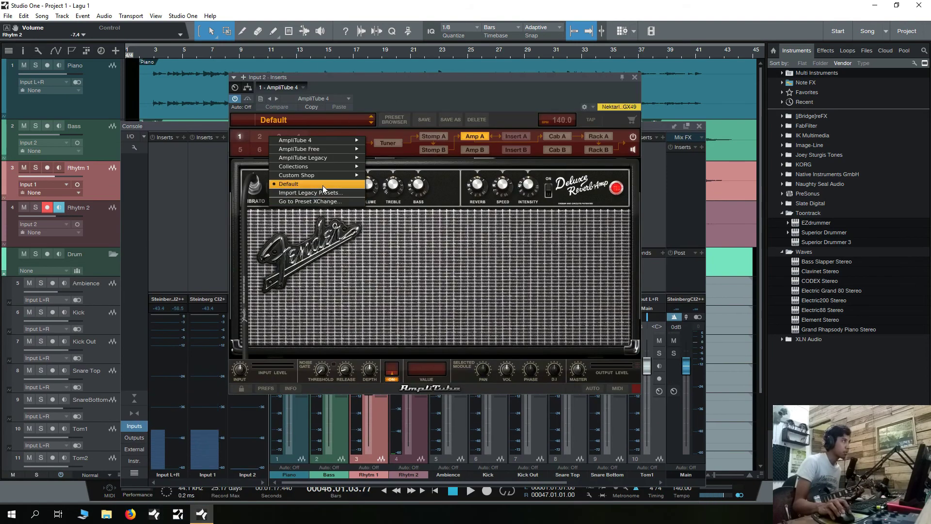
{"action": "left_click", "coordinate": [634, 76]}
{"action": "key", "text": "F3"}
{"action": "left_click", "coordinate": [149, 50]}
{"action": "key", "text": "space"}
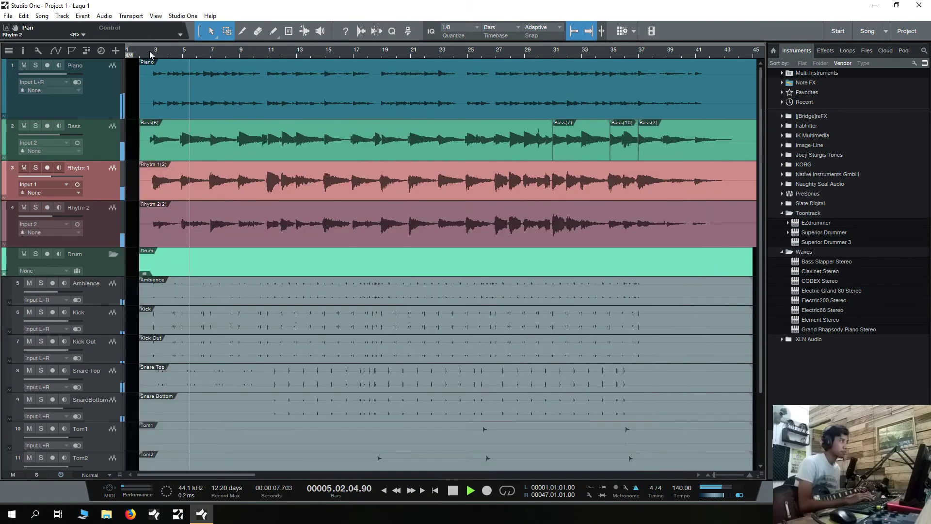
Add an audio track named Rhytm 3 below Rhytm 2, assign it to Input 2 and increase its height.
{"action": "key", "text": "t"}
{"action": "key", "text": "Return"}
{"action": "left_click", "coordinate": [67, 270]}
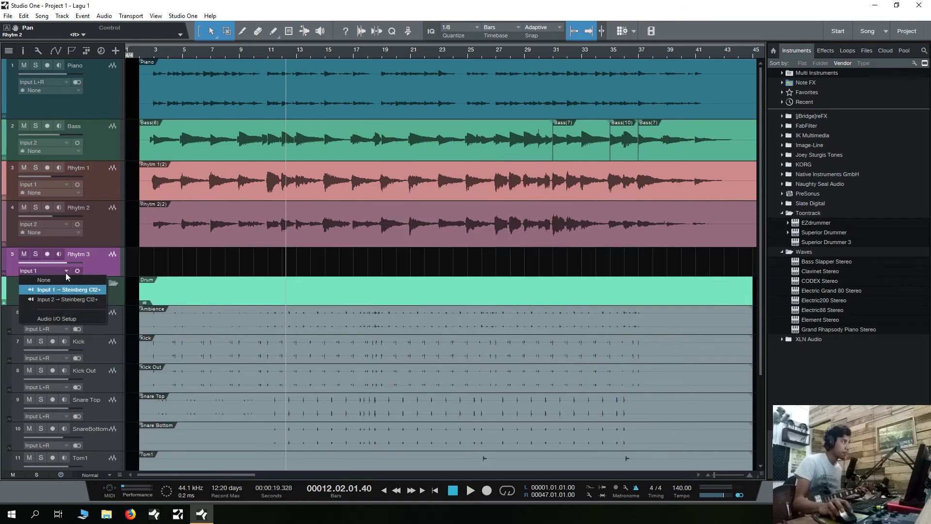
{"action": "left_click", "coordinate": [39, 286]}
{"action": "left_click_drag", "start_coordinate": [102, 274], "coordinate": [103, 297]}
Add an Overdrive and a Gate pedal to Stomp A of AmpliTube 4 on the Input 2 channel.
{"action": "key", "text": "F3"}
{"action": "left_click", "coordinate": [259, 348]}
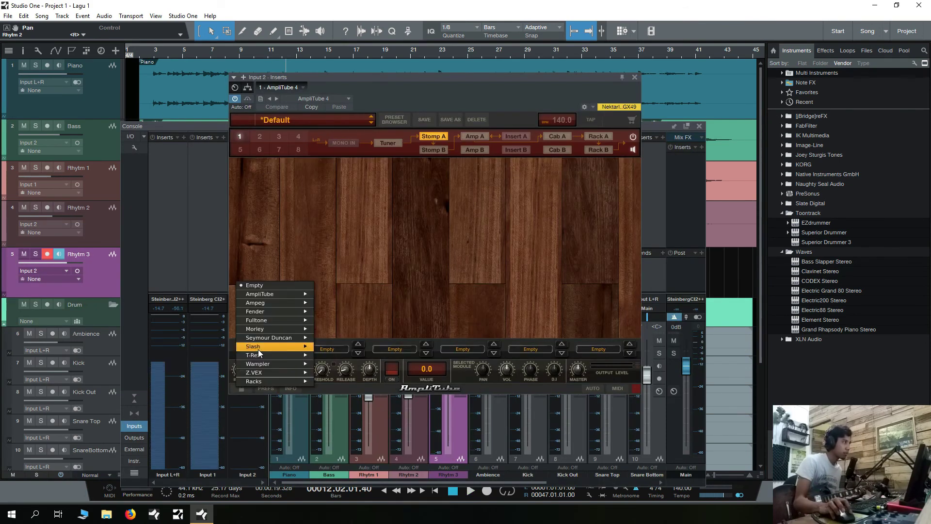
{"action": "left_click", "coordinate": [286, 344]}
{"action": "left_click_drag", "start_coordinate": [368, 77], "coordinate": [233, 36]}
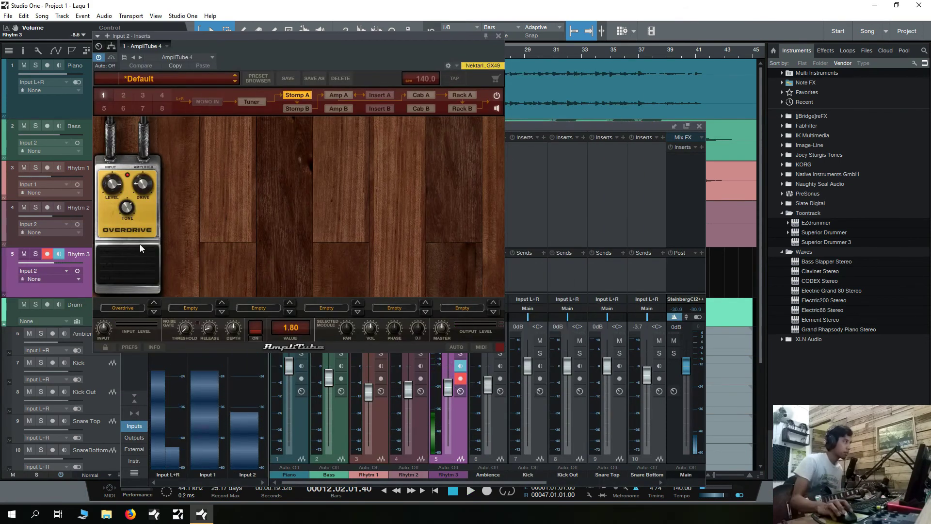
{"action": "left_click", "coordinate": [191, 308]}
{"action": "left_click", "coordinate": [204, 247]}
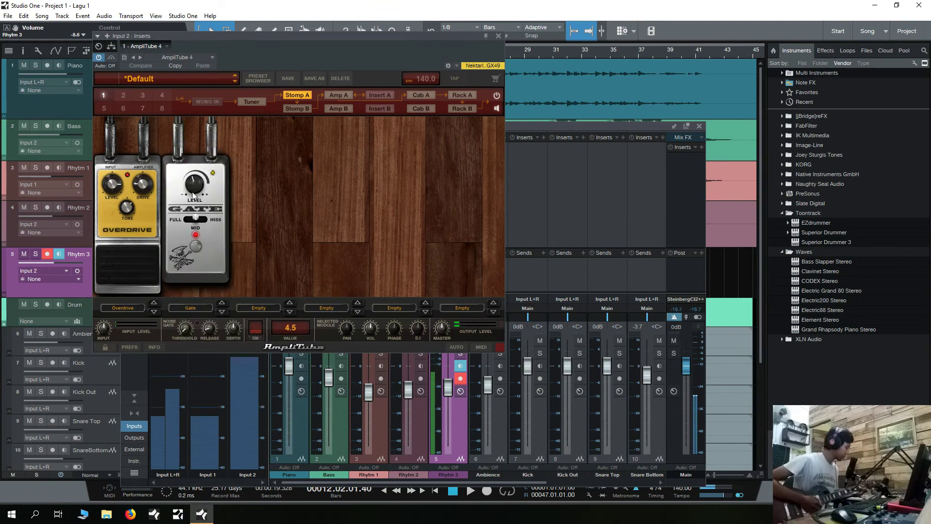
{"action": "key", "text": "F3"}
Play the song from about bar 2 and record the overdriven guitar on Rhytm 3 from about bar 18 to bar 43.
{"action": "left_click", "coordinate": [149, 53]}
{"action": "key", "text": "space"}
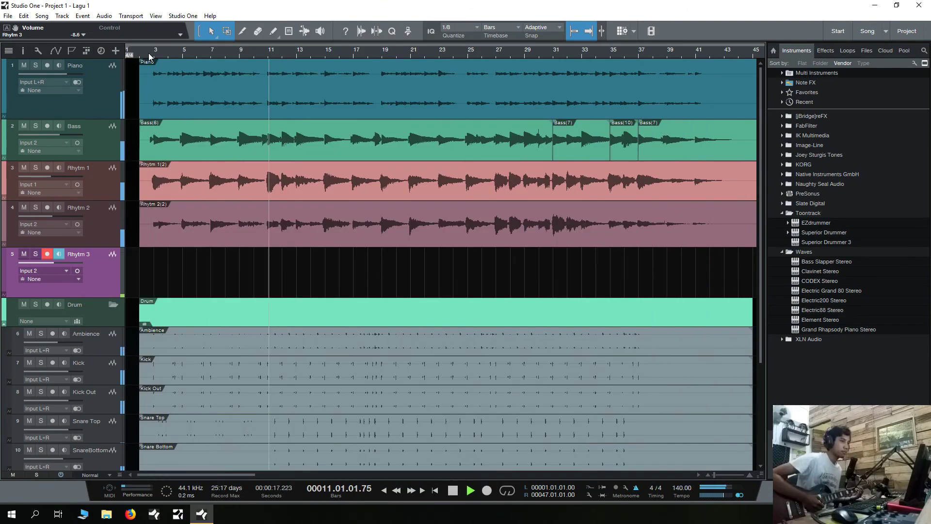
{"action": "key", "text": "KP_Multiply"}
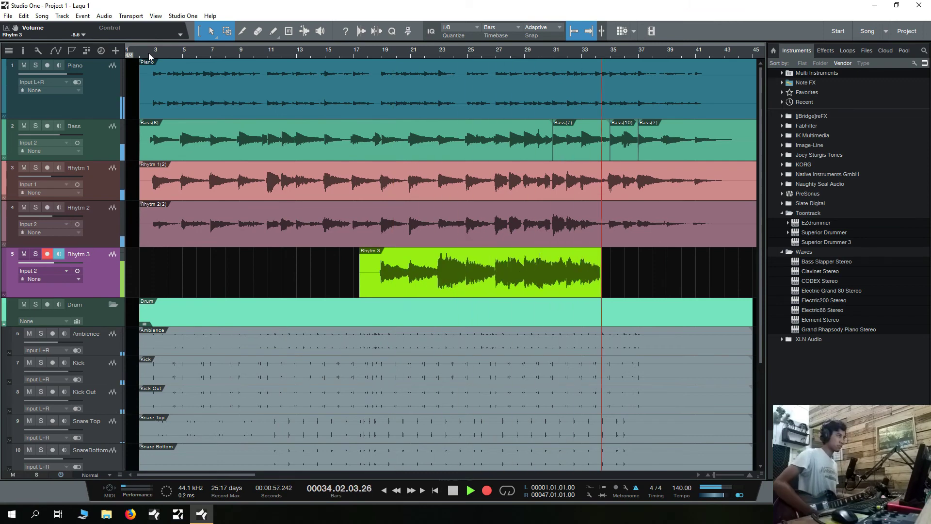
{"action": "key", "text": "space"}
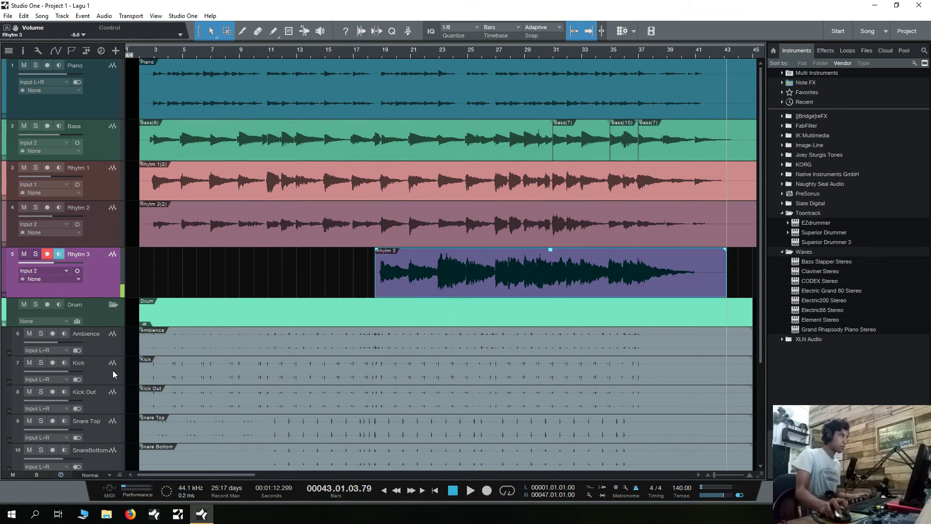
Add a Rhytm 4 track and record a doubling guitar on it from about bar 15 to bar 42.
{"action": "key", "text": "t"}
{"action": "key", "text": "Return"}
{"action": "left_click", "coordinate": [322, 52]}
{"action": "key", "text": "KP_Multiply"}
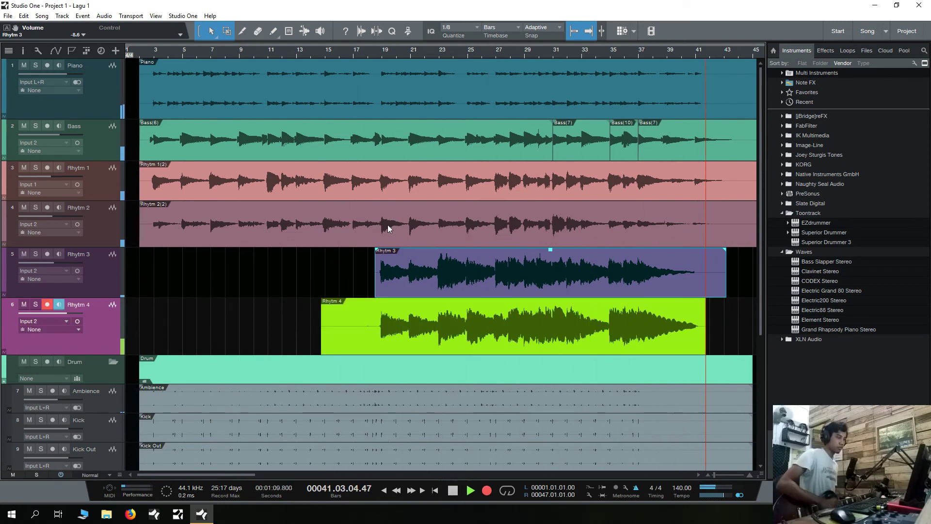
{"action": "key", "text": "space"}
Play back the song, lower Rhytm 4's volume to -14.2 dB and fade out the Rhytm 3 clip from about bar 37.
{"action": "key", "text": "F3"}
{"action": "key", "text": "F3"}
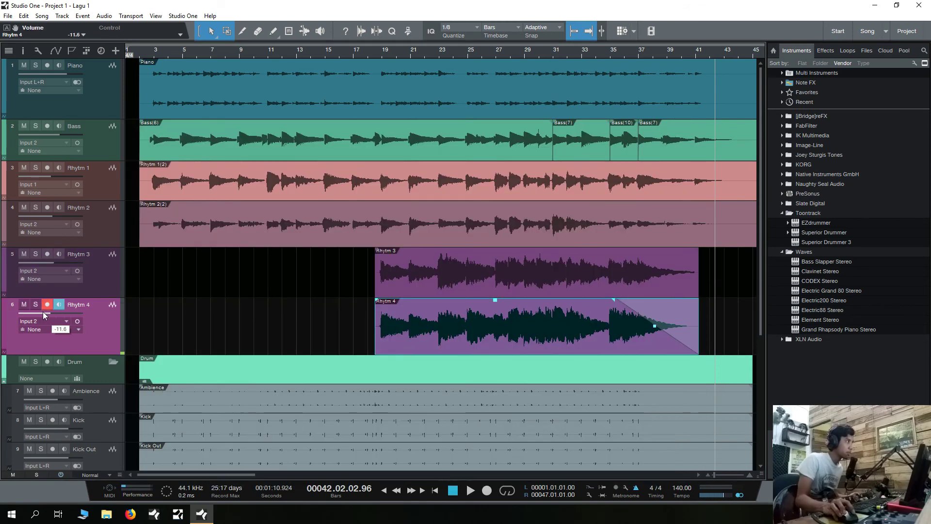
{"action": "key", "text": "space"}
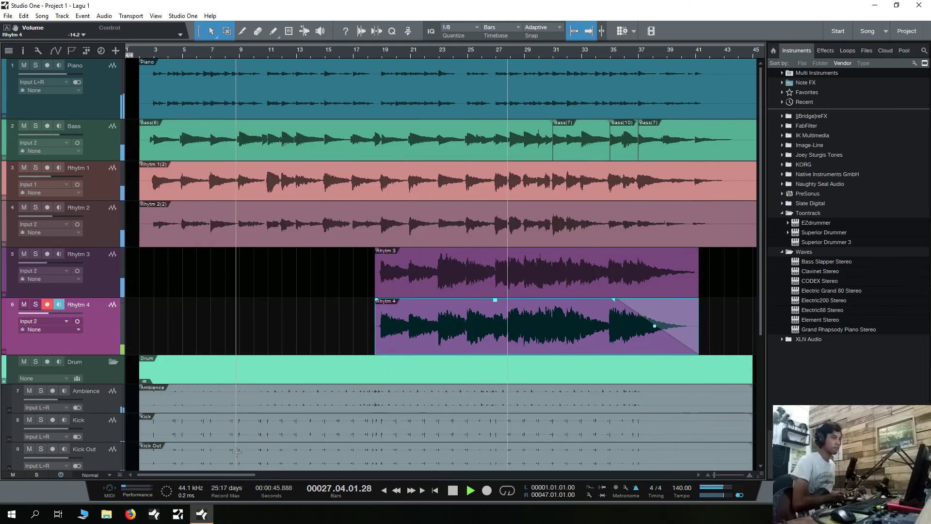
{"action": "left_click_drag", "start_coordinate": [697, 249], "coordinate": [634, 254]}
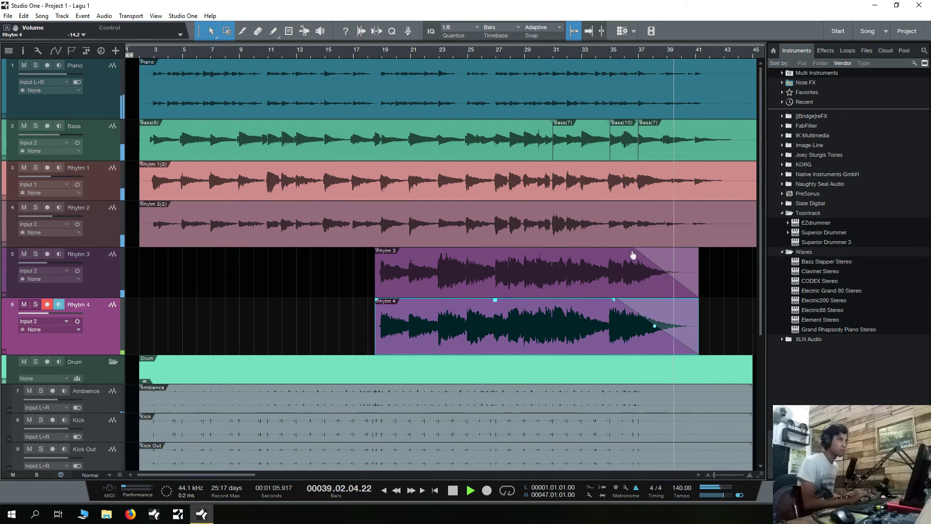
{"action": "key", "text": "space"}
{"action": "left_click_drag", "start_coordinate": [101, 297], "coordinate": [100, 283]}
Add a Rhytm 5 track and record a first guitar take on it from bar 1.
{"action": "key", "text": "t"}
{"action": "key", "text": "Return"}
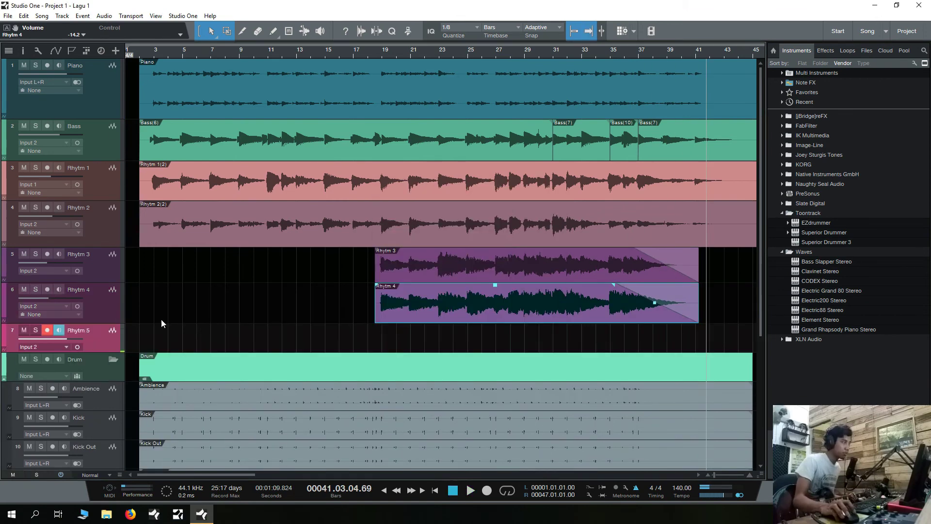
{"action": "key", "text": "Home"}
{"action": "key", "text": "KP_Multiply"}
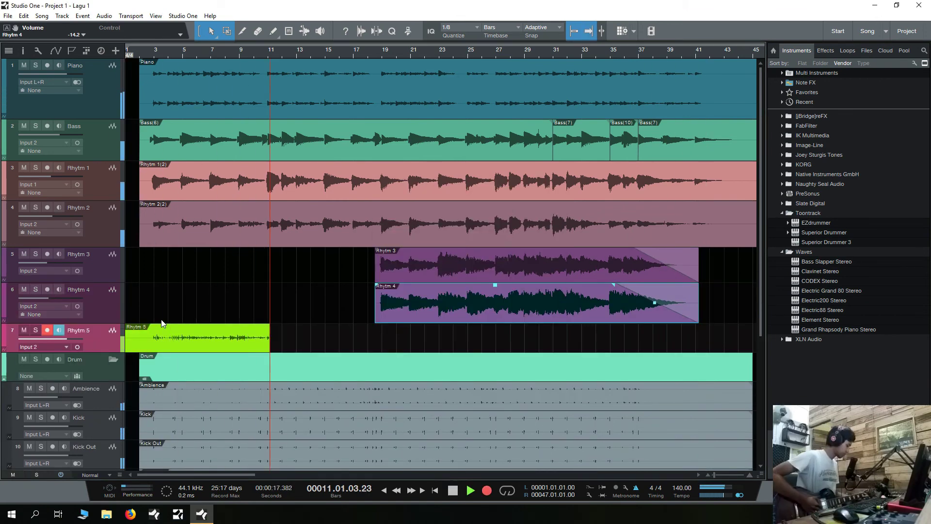
{"action": "key", "text": "space"}
Record a second take on Rhytm 5 from bar 1 to about bar 28.
{"action": "key", "text": "Home"}
{"action": "key", "text": "KP_Multiply"}
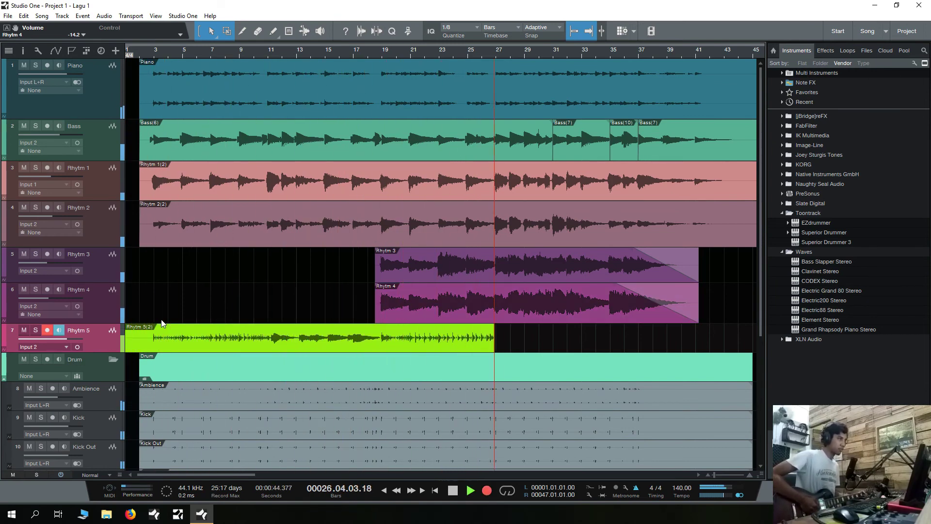
{"action": "key", "text": "space"}
Record a third take on Rhytm 5 from bar 1 to about bar 19.
{"action": "key", "text": "Home"}
{"action": "key", "text": "KP_Multiply"}
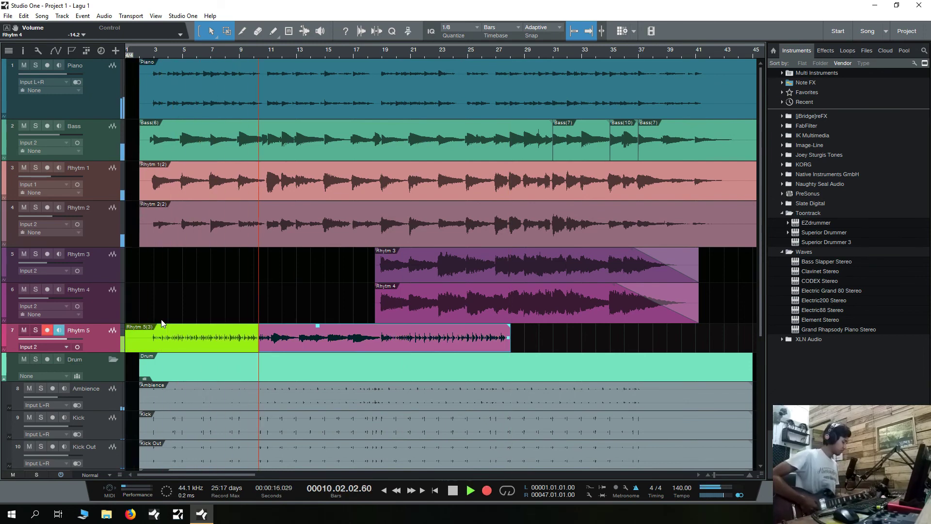
{"action": "key", "text": "KP_Multiply"}
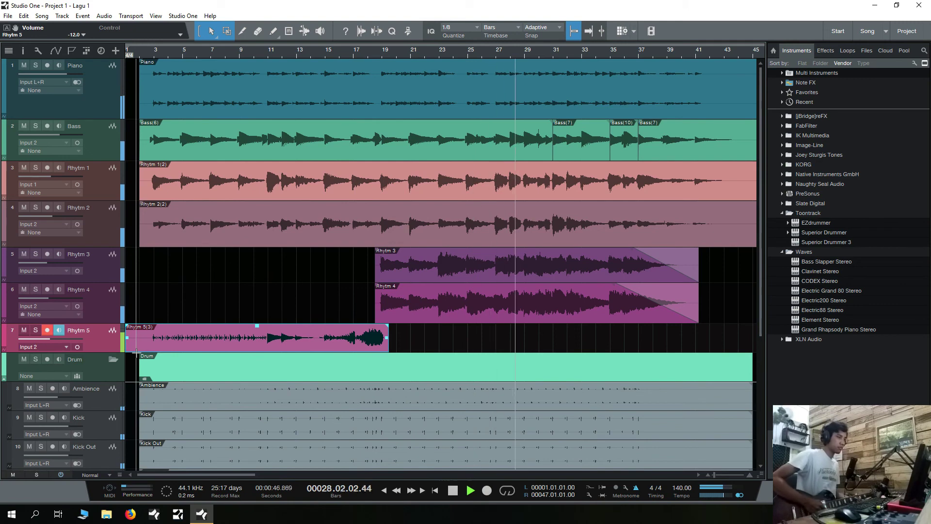
Record the closing guitar part on Rhytm 5 from about bar 24 to bar 42, redoing the take from about bar 21.
{"action": "left_click", "coordinate": [421, 50]}
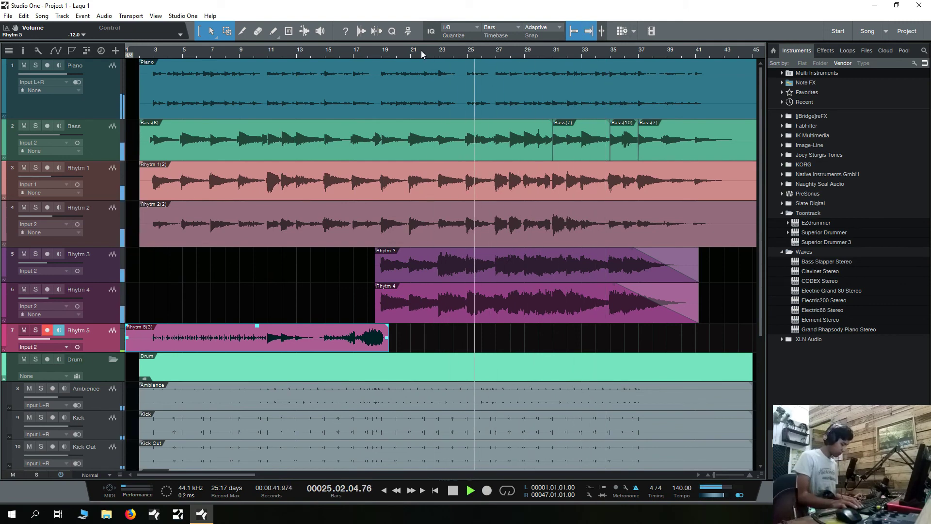
{"action": "key", "text": "KP_Multiply"}
{"action": "left_click", "coordinate": [420, 51]}
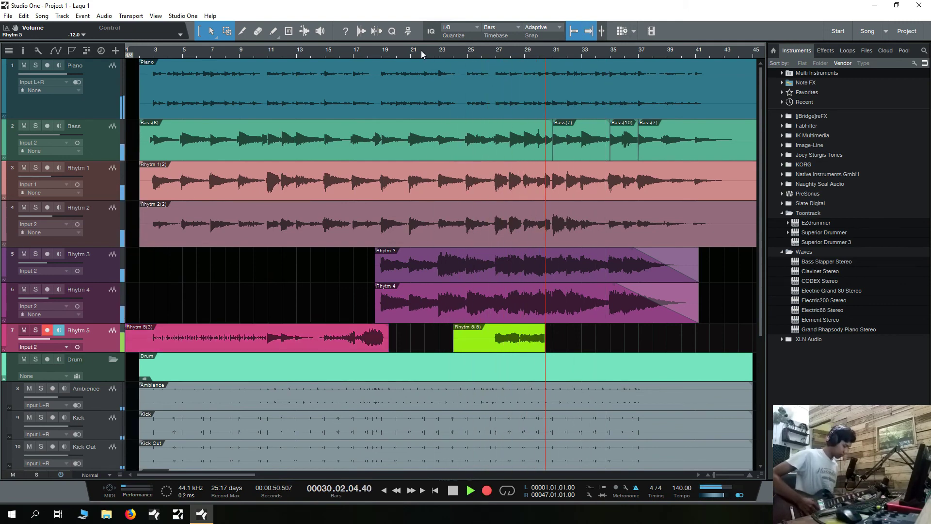
{"action": "left_click", "coordinate": [421, 51]}
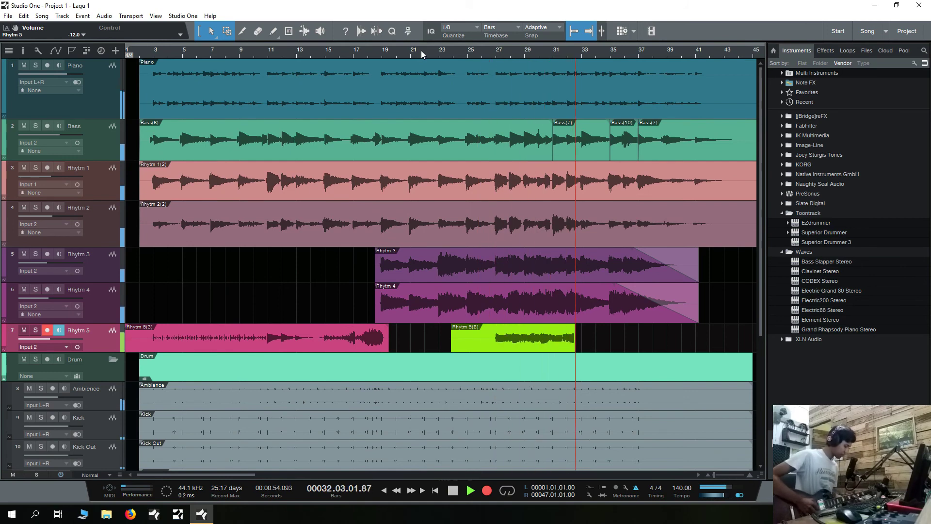
{"action": "key", "text": "space"}
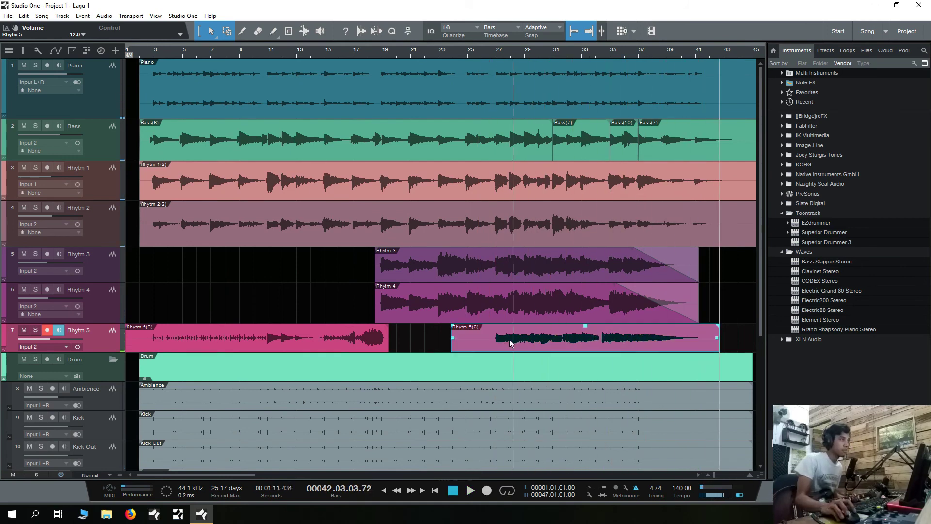
Trim the second Rhytm 5 clip to run from about bar 26 to bar 41, and briefly play the song from bar 3.
{"action": "left_click_drag", "start_coordinate": [452, 340], "coordinate": [491, 344]}
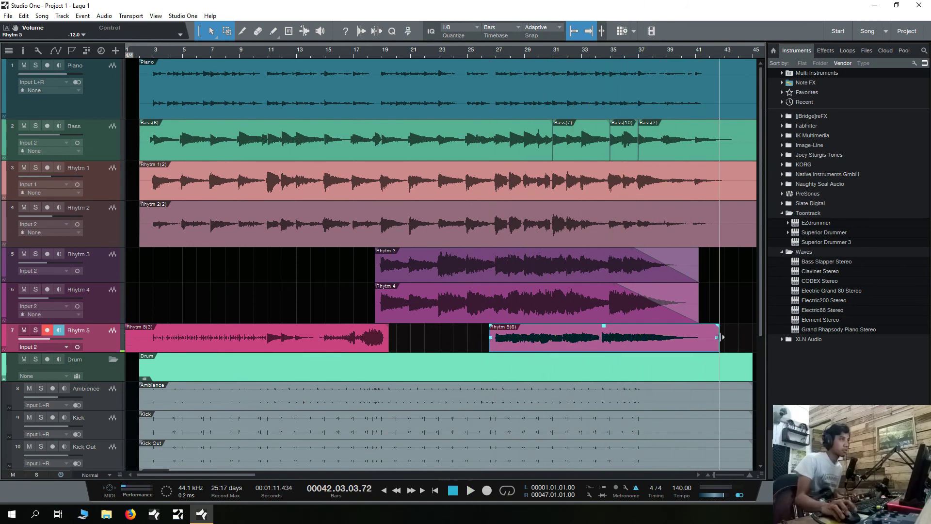
{"action": "left_click_drag", "start_coordinate": [712, 346], "coordinate": [704, 346]}
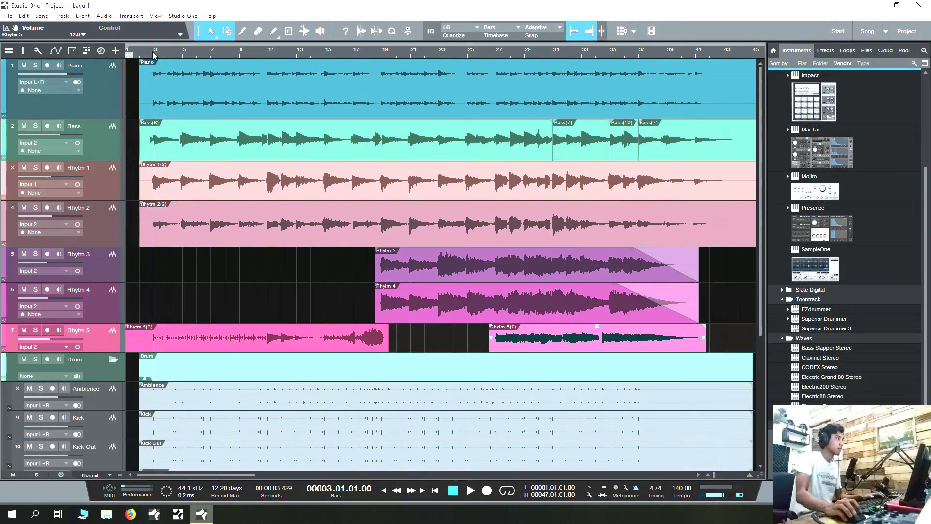
{"action": "key", "text": "space"}
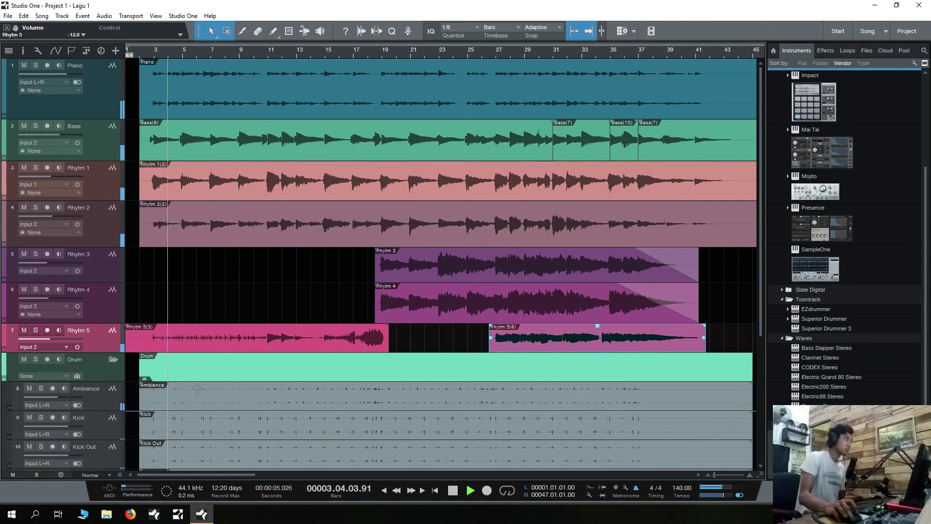
{"action": "key", "text": "space"}
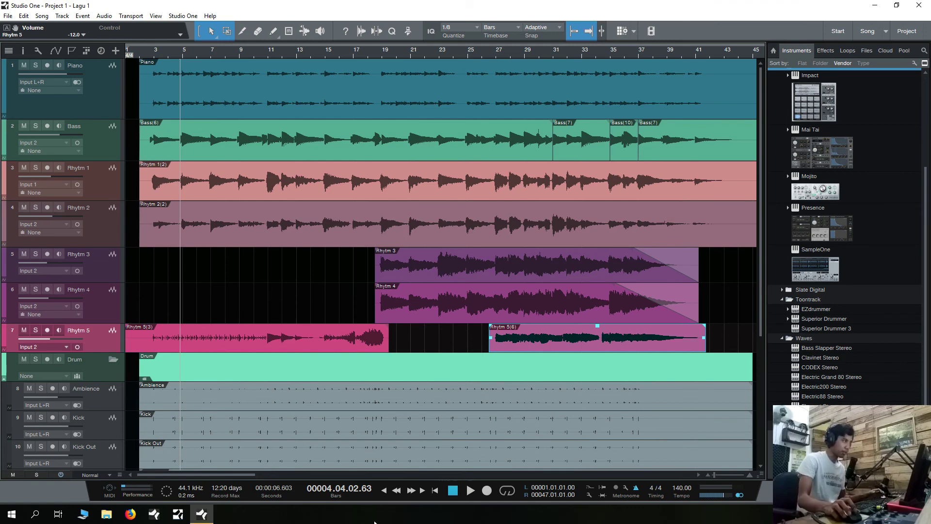
Play the song from just before bar 3 and trim the start of the first Rhytm 5 clip to bar 2.
{"action": "left_click", "coordinate": [152, 51]}
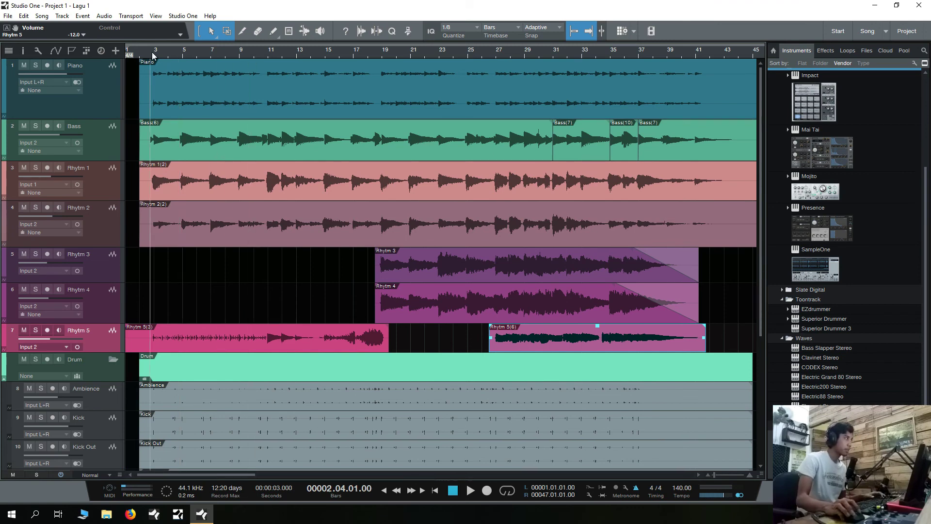
{"action": "key", "text": "space"}
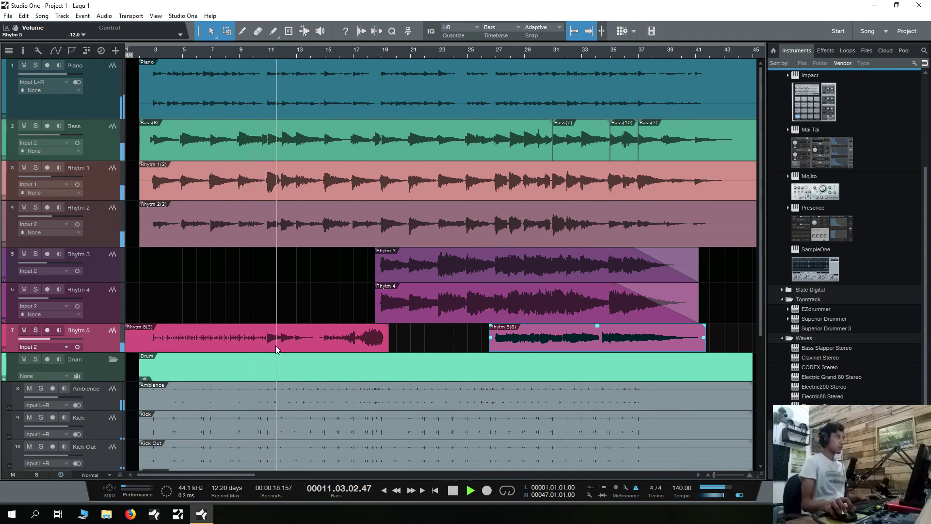
{"action": "left_click_drag", "start_coordinate": [126, 342], "coordinate": [138, 345]}
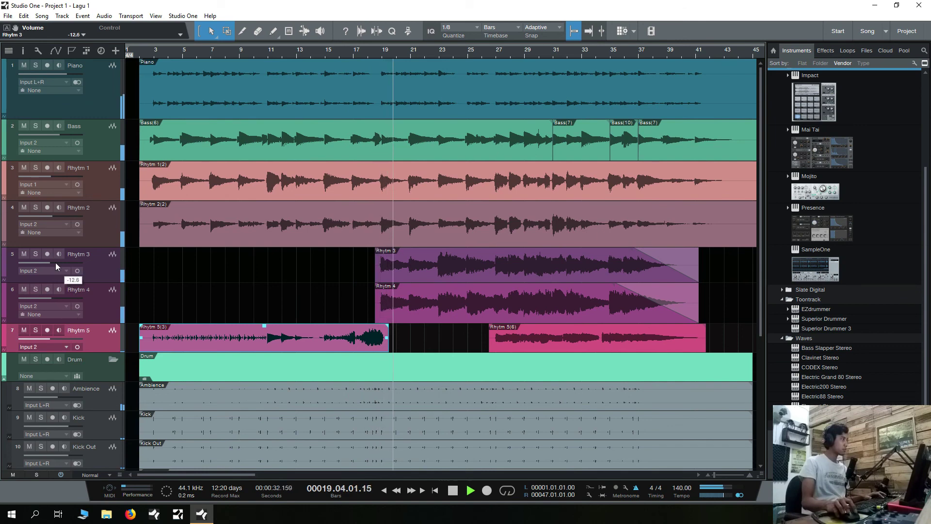
Balance the volumes of Rhytm 3, Rhytm 4 and Rhytm 5 during playback, setting Rhytm 3 to -11.3 dB.
{"action": "left_click_drag", "start_coordinate": [53, 263], "coordinate": [56, 260]}
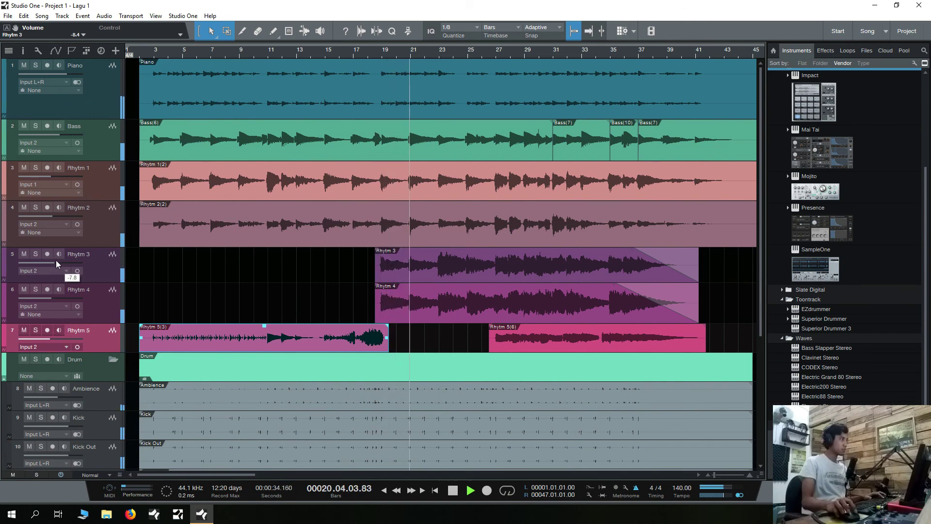
{"action": "left_click_drag", "start_coordinate": [56, 295], "coordinate": [57, 299]}
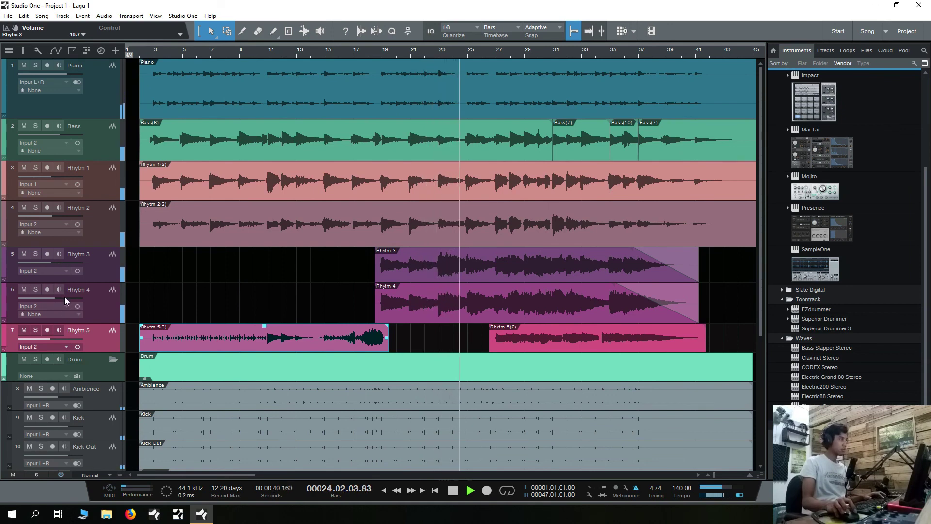
{"action": "left_click_drag", "start_coordinate": [65, 297], "coordinate": [63, 298]}
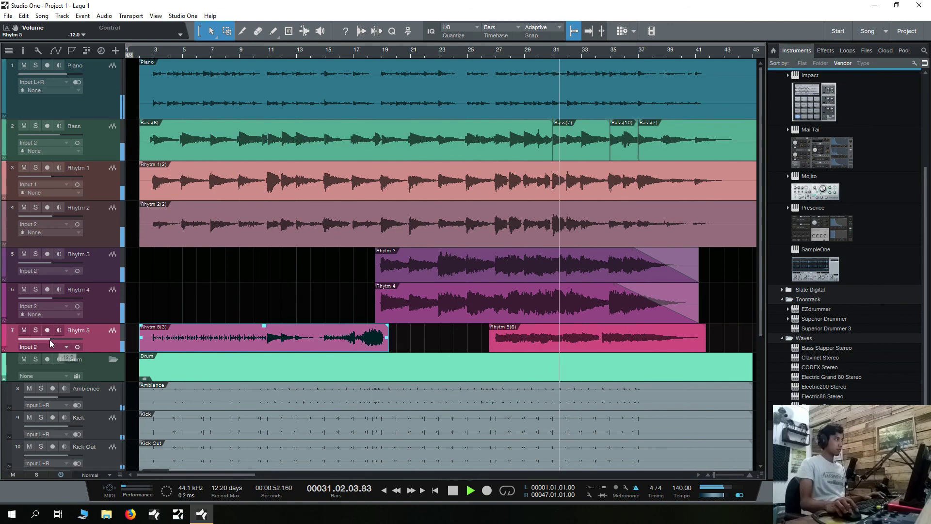
{"action": "left_click_drag", "start_coordinate": [50, 339], "coordinate": [53, 339]}
{"action": "left_click_drag", "start_coordinate": [56, 296], "coordinate": [53, 298]}
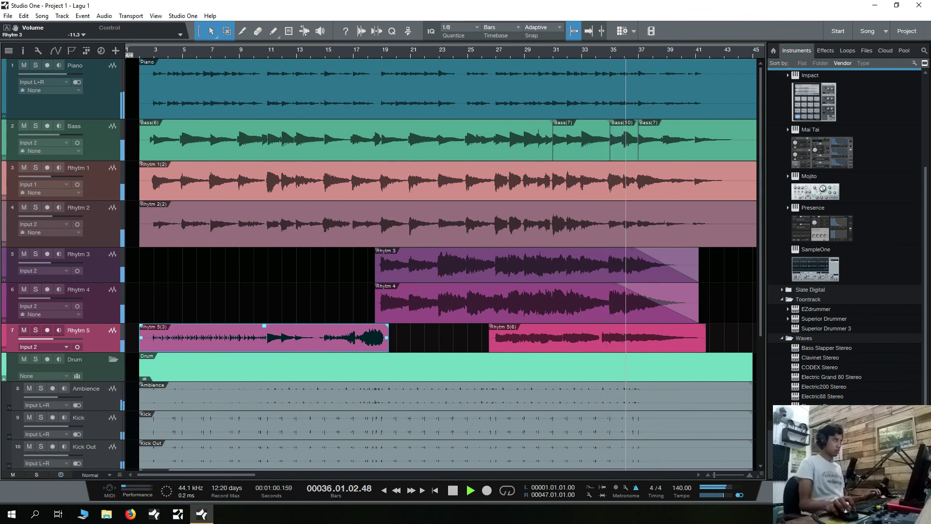
Review the tracks down to the drums while the song plays to about bar 44, and stop playback.
{"action": "mouse_move", "coordinate": [218, 471]}
{"action": "left_mouse_down"}
{"action": "mouse_move", "coordinate": [263, 473]}
{"action": "mouse_move", "coordinate": [210, 462]}
{"action": "left_mouse_up"}
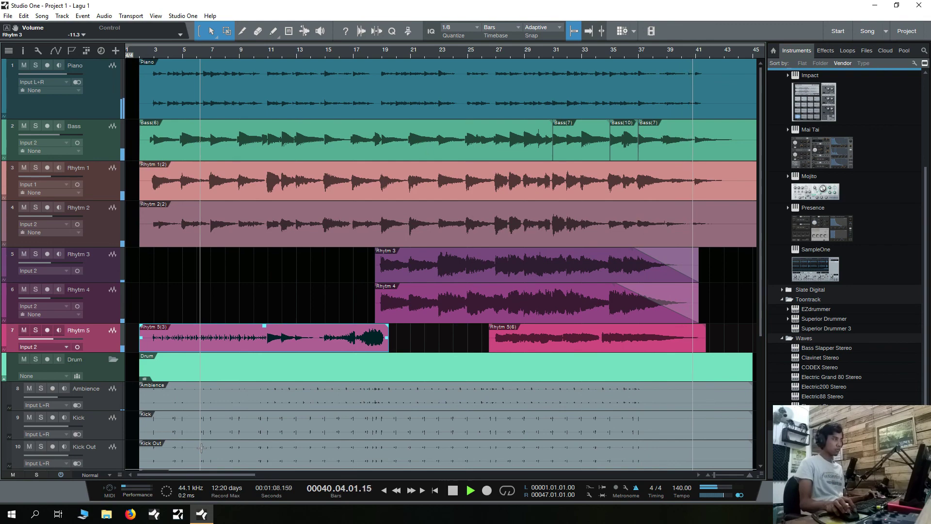
{"action": "scroll", "coordinate": [616, 330], "scroll_direction": "down", "scroll_amount": 5}
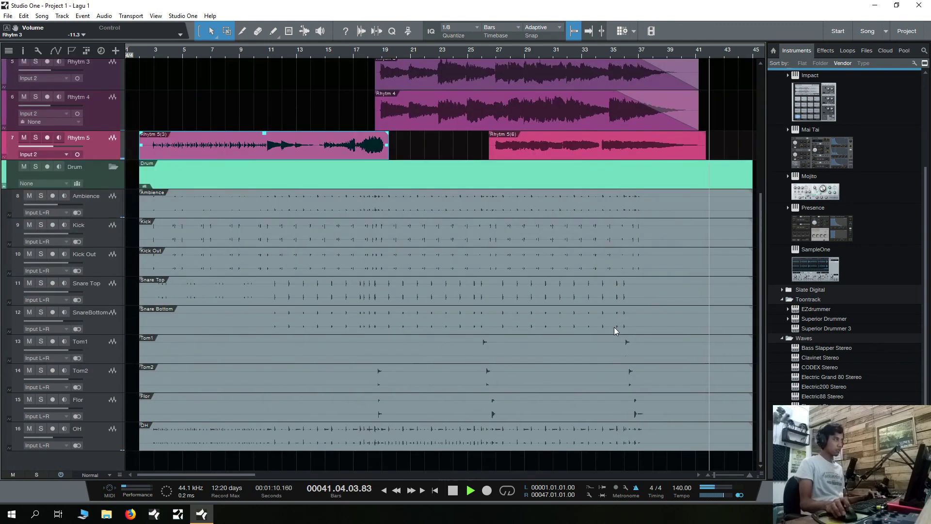
{"action": "scroll", "coordinate": [613, 327], "scroll_direction": "up", "scroll_amount": 5}
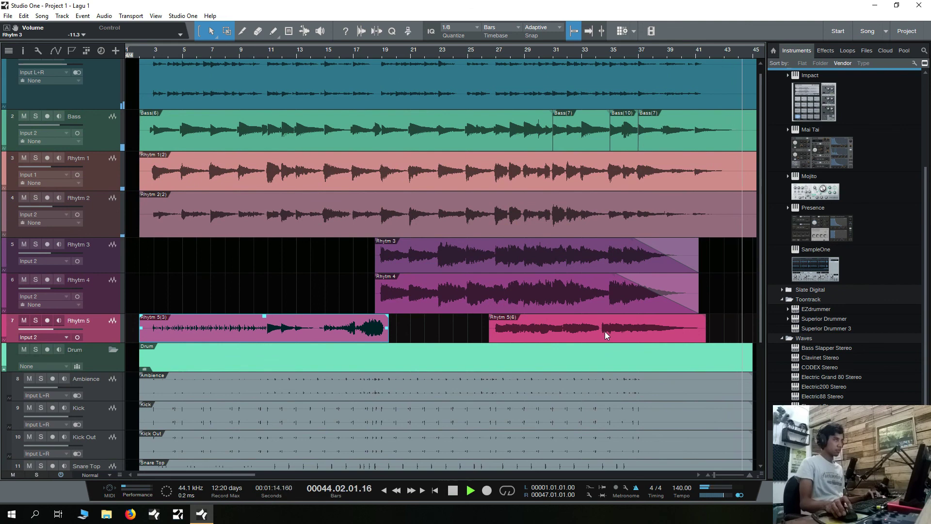
{"action": "key", "text": "space"}
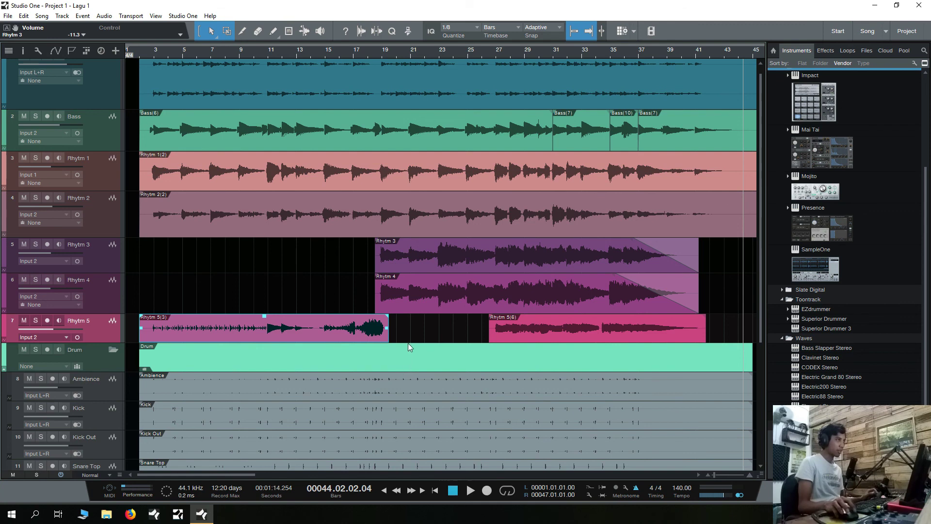
{"action": "left_click_drag", "start_coordinate": [487, 334], "coordinate": [488, 333]}
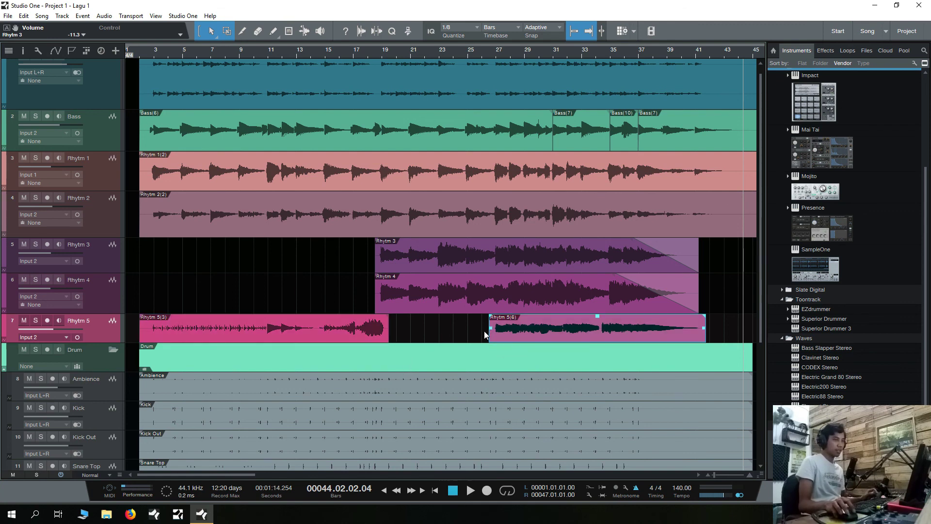
{"action": "left_click", "coordinate": [483, 326]}
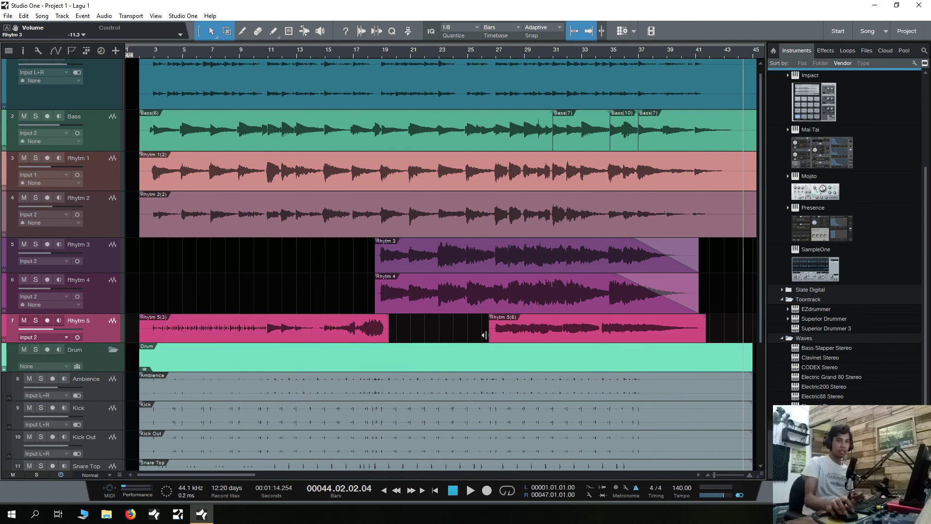